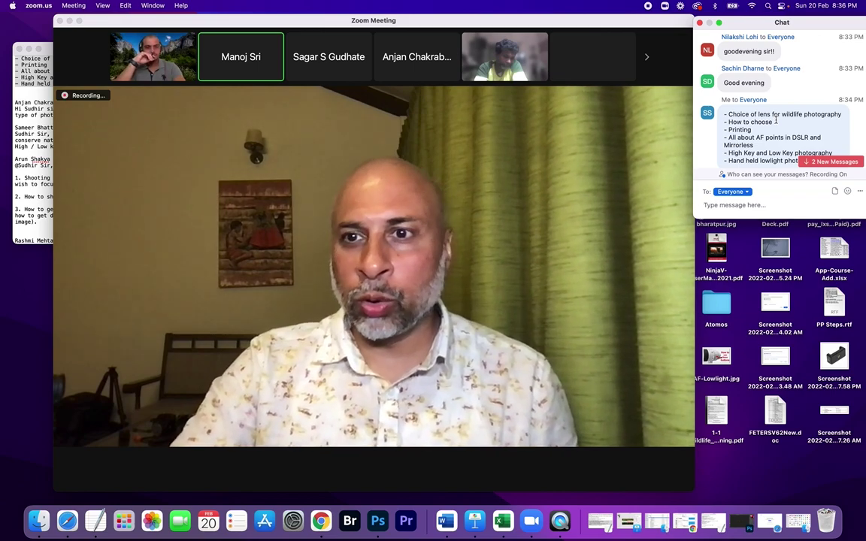
# Scroll through the Zoom window and nudge the chat panel slightly right
pyautogui.scroll(-2, 791, 137)
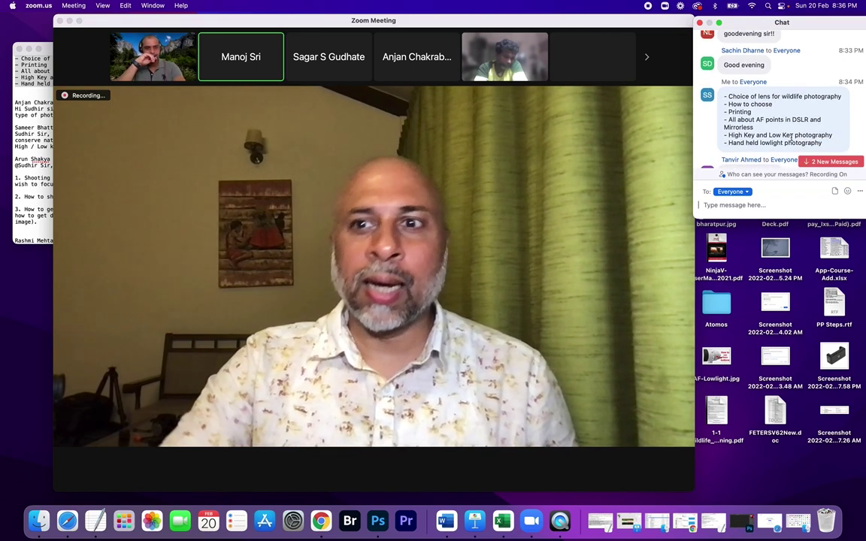
pyautogui.scroll(-1, 790, 137)
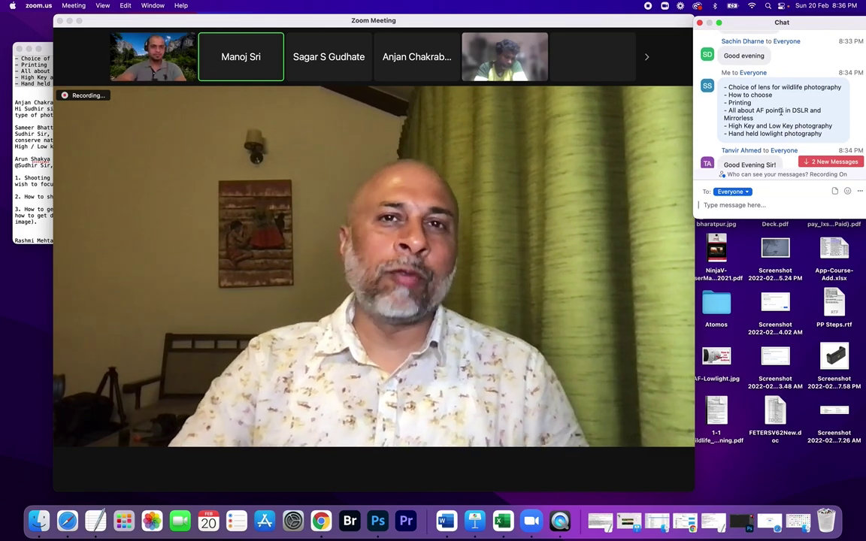
pyautogui.scroll(-15, 782, 112)
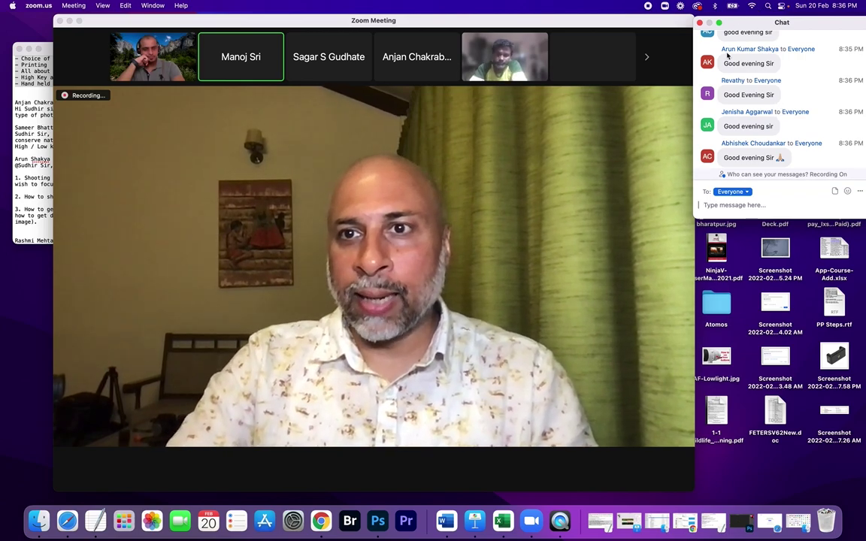
pyautogui.scroll(5, 744, 106)
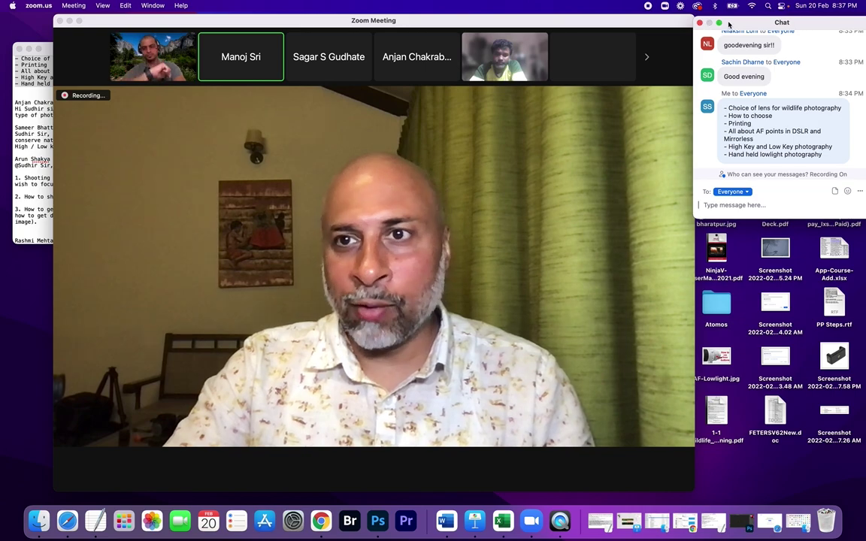
pyautogui.moveTo(711, 22); pyautogui.dragTo(727, 21)
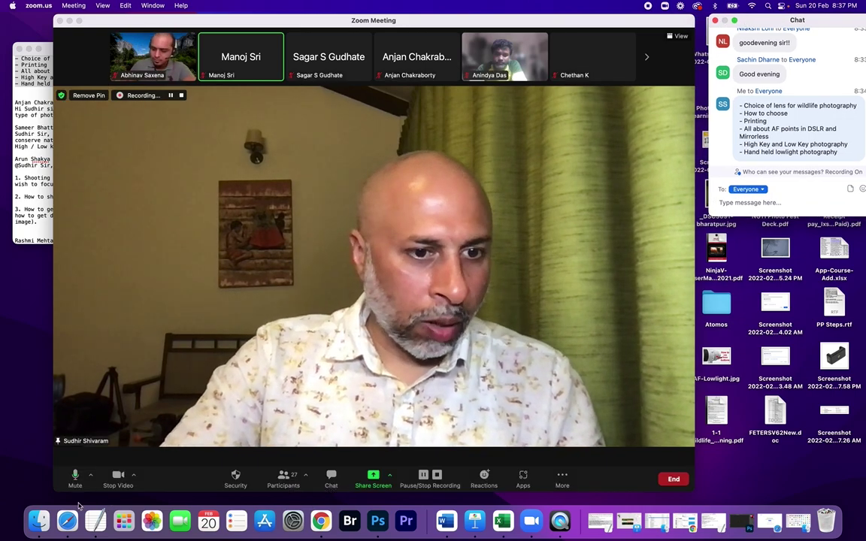
# Open a new Safari tab and share Desktop 1 with the Zoom meeting
pyautogui.click(72, 527)
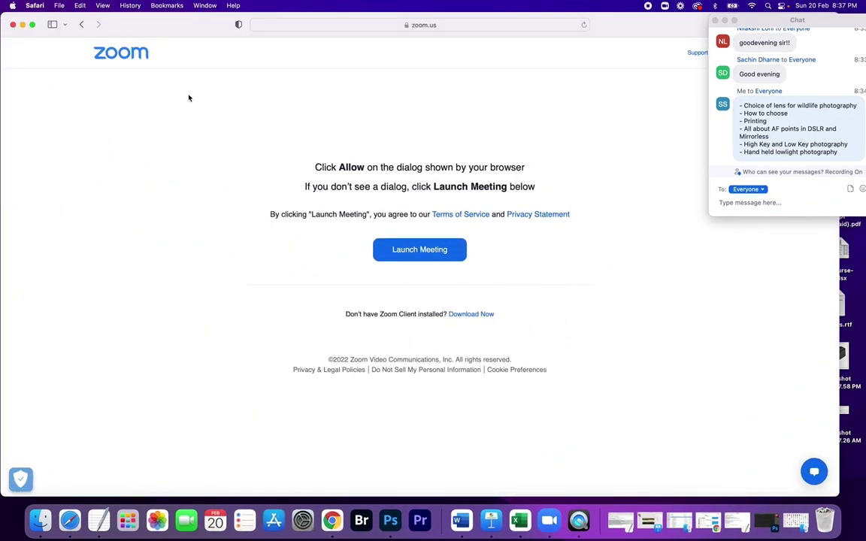
pyautogui.press('super+t')
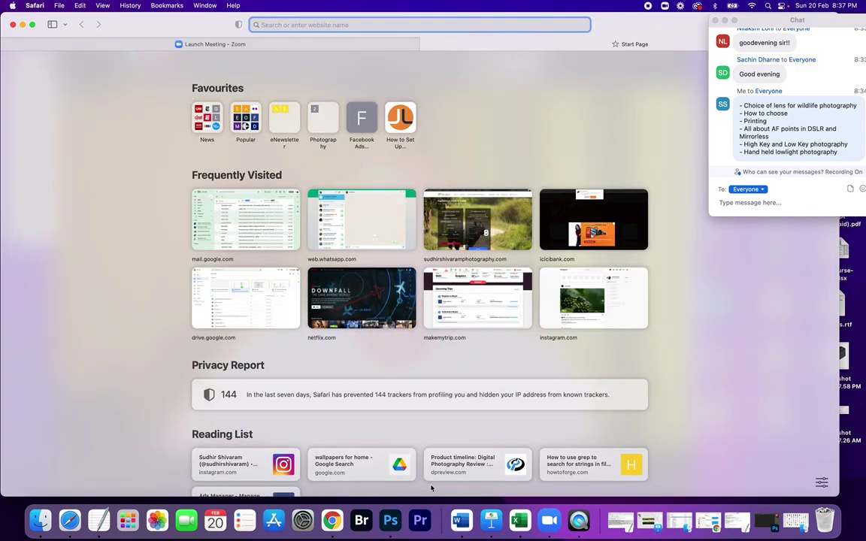
pyautogui.click(551, 521)
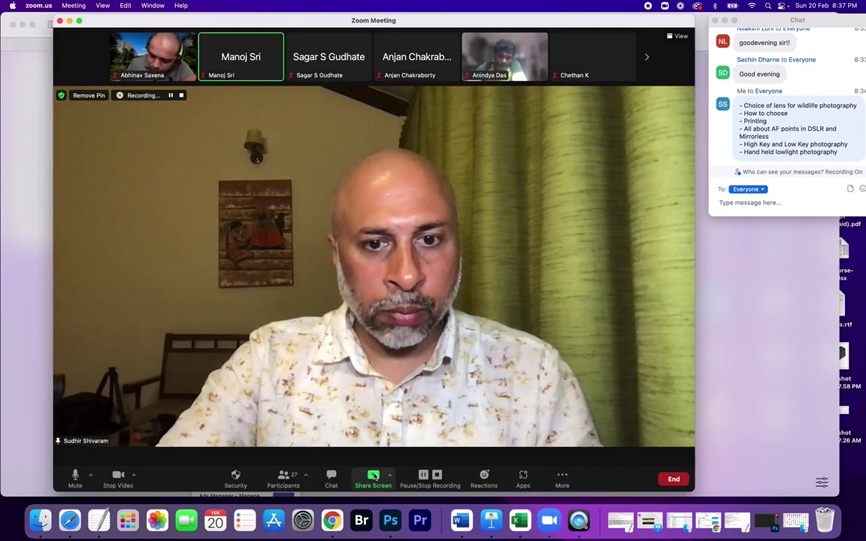
pyautogui.click(374, 477)
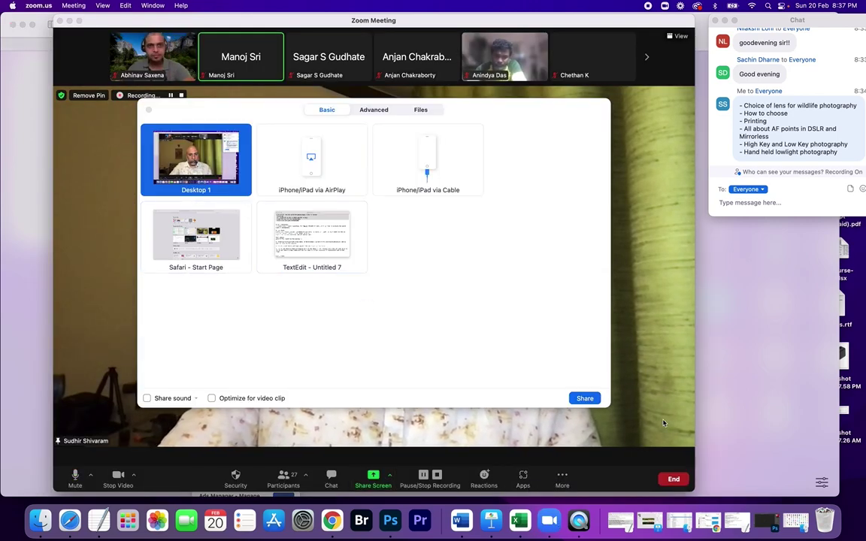
pyautogui.click(599, 400)
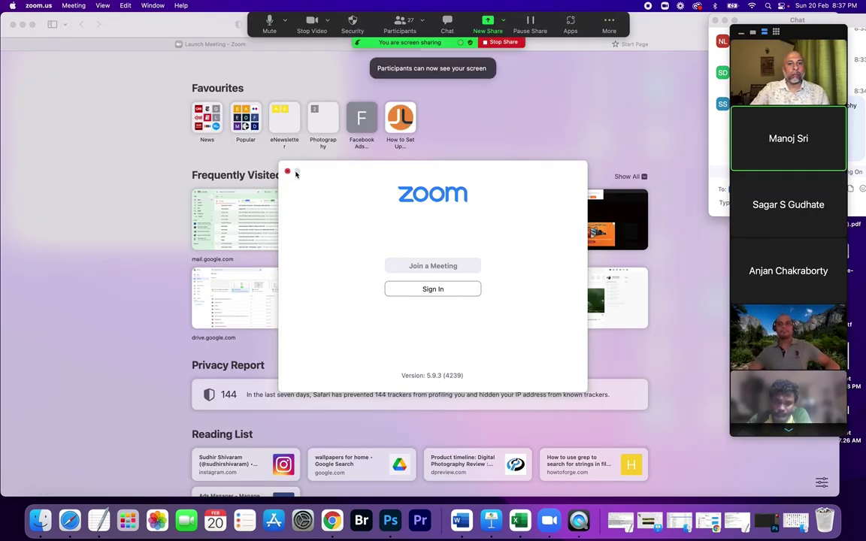
pyautogui.click(124, 264)
# Load the Sudhir Shivaram Photography website from the 'sudhir' address suggestion
pyautogui.click(293, 23)
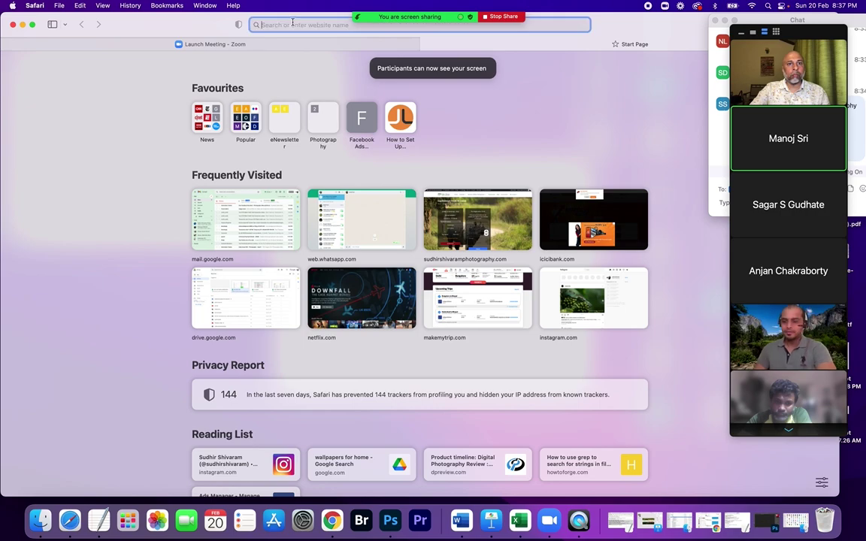
pyautogui.write('sudhir')
pyautogui.press('Return')
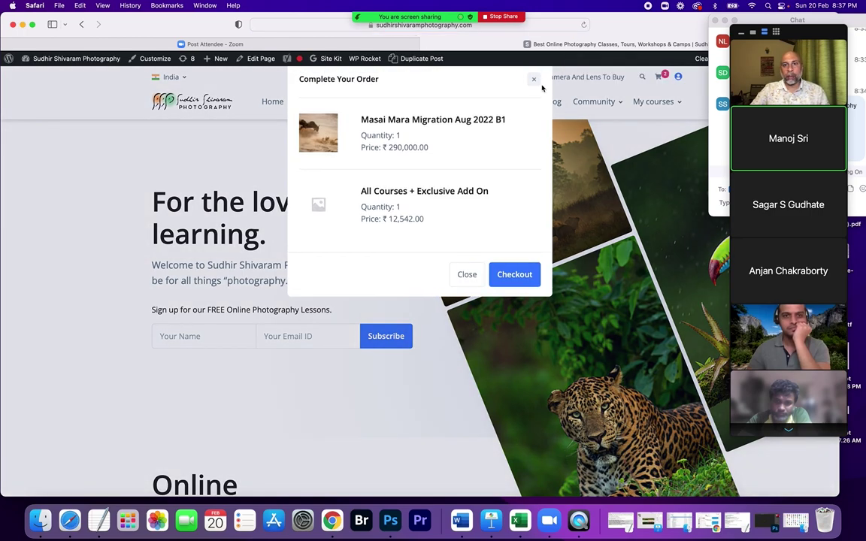
# Close the Complete Your Order popup and open Best Camera And Lens To Buy
pyautogui.click(534, 80)
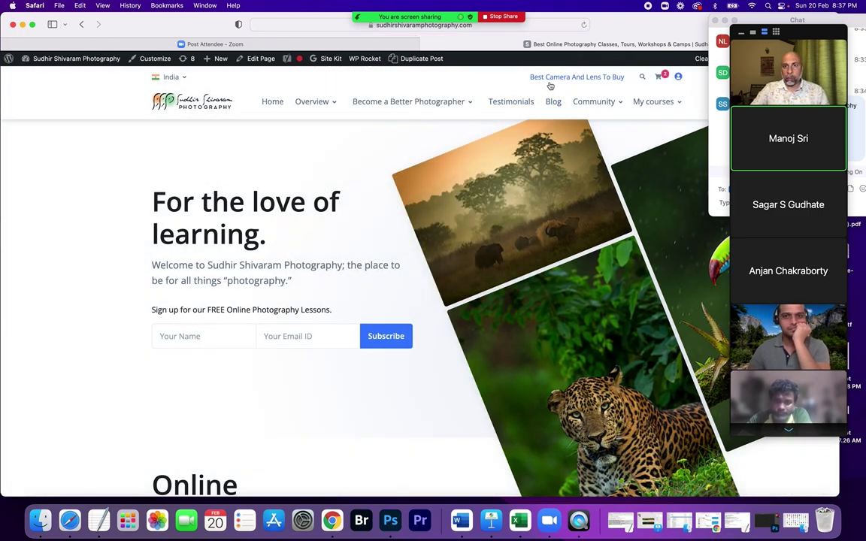
pyautogui.click(598, 79)
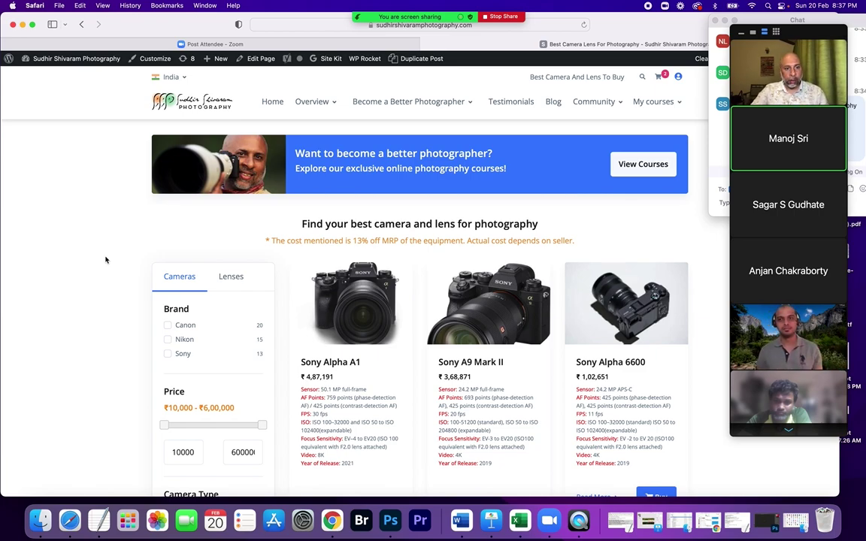
# Switch to Lenses, tick the Wildlife Photography genre, and toggle Ratings on then off
pyautogui.click(229, 278)
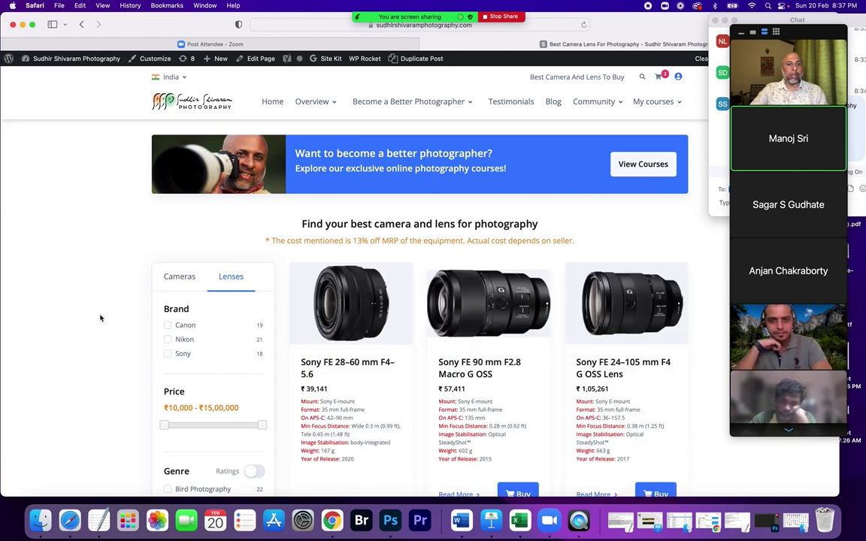
pyautogui.scroll(-5, 107, 289)
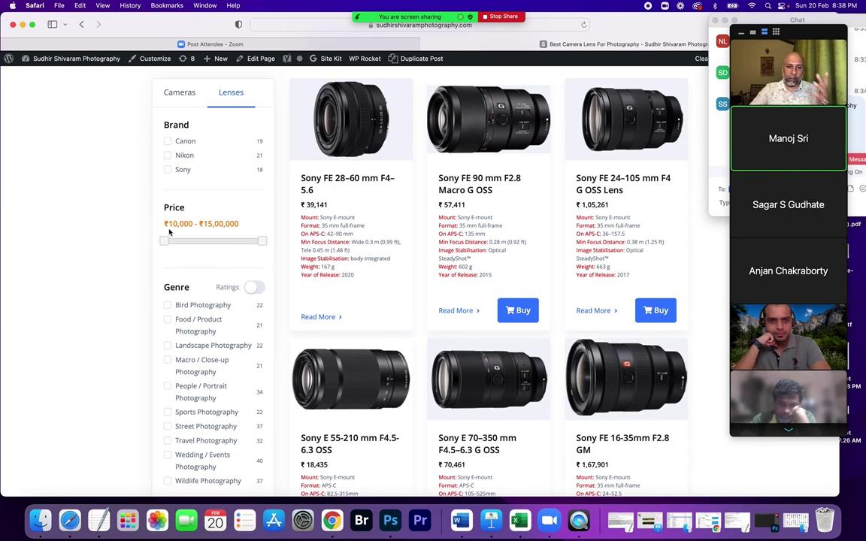
pyautogui.click(168, 482)
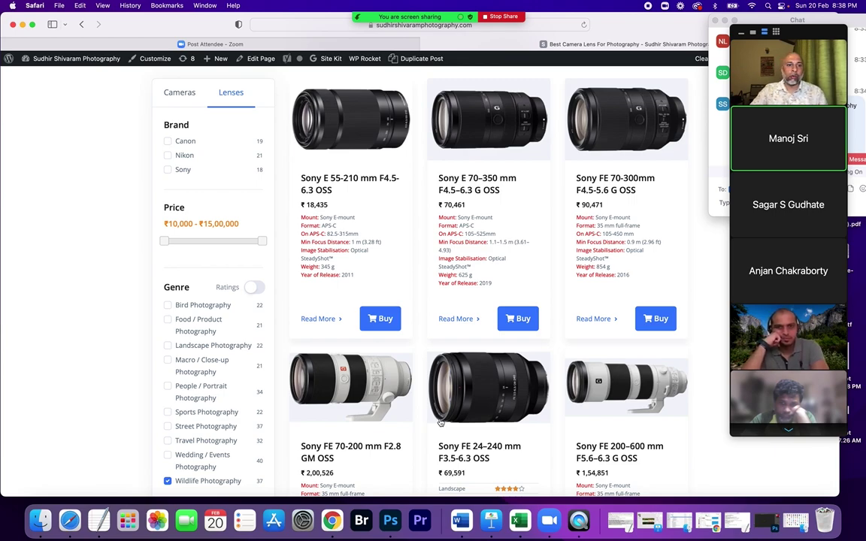
pyautogui.click(253, 289)
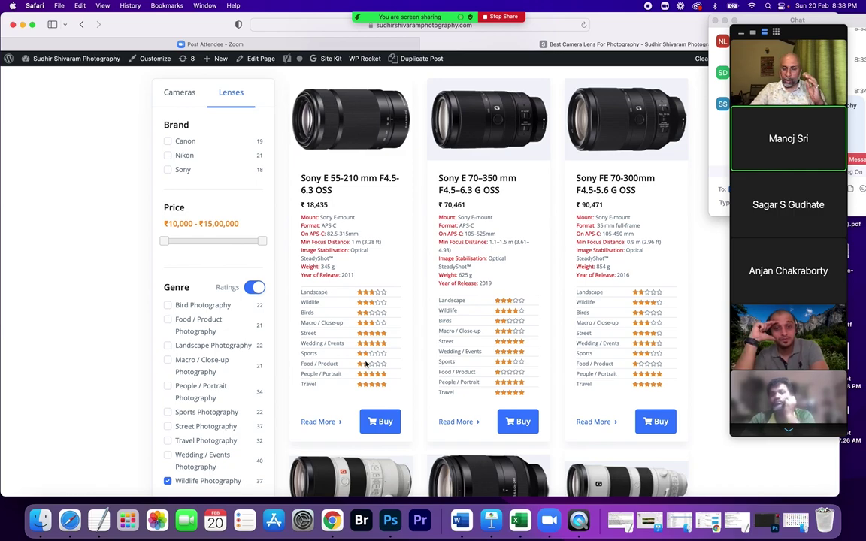
pyautogui.click(256, 288)
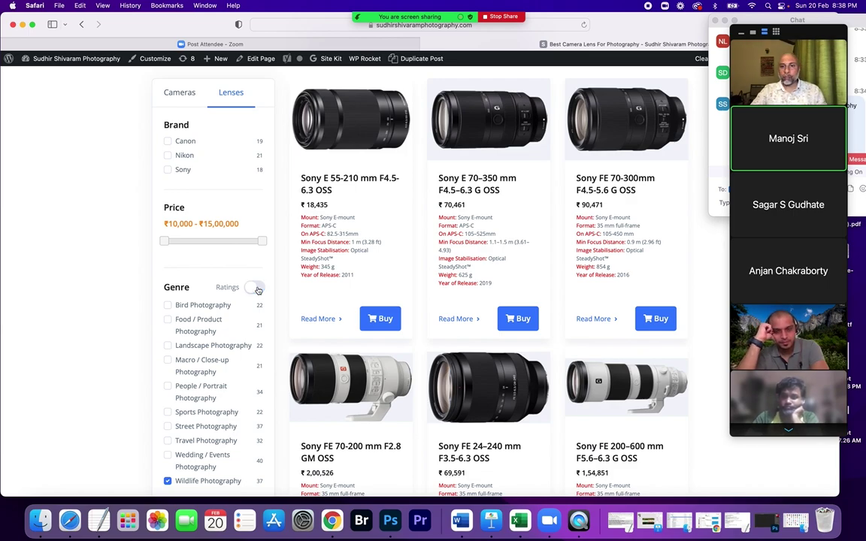
pyautogui.moveTo(446, 280)
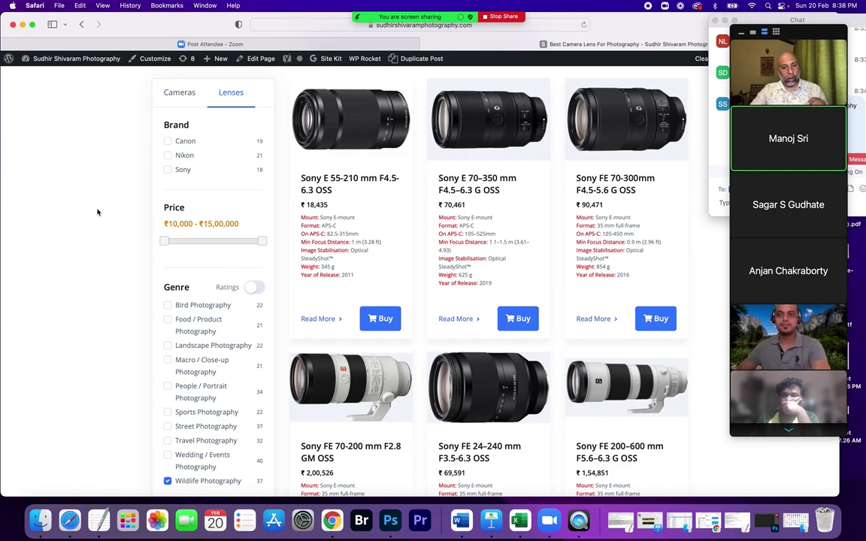
# Browse Recents, Documents, then Desktop in Finder and open Photography-Learning-Path.pdf
pyautogui.click(41, 519)
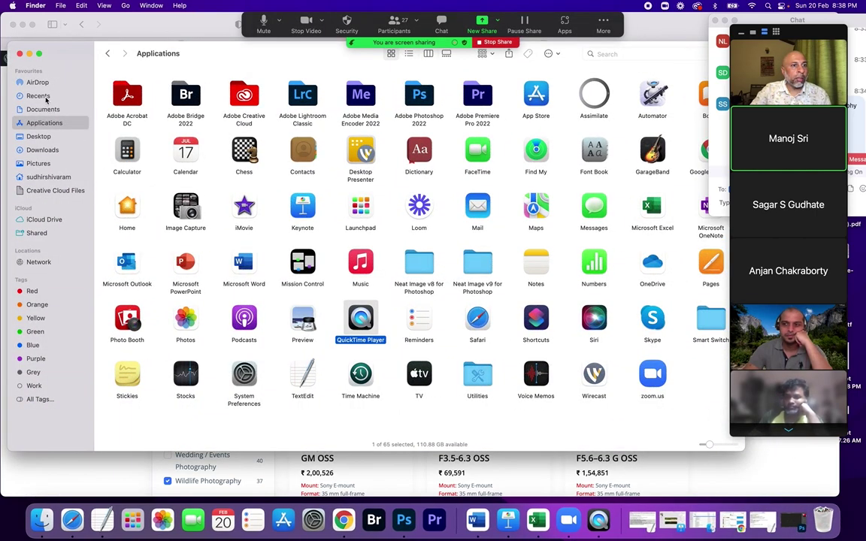
pyautogui.click(38, 96)
pyautogui.click(42, 112)
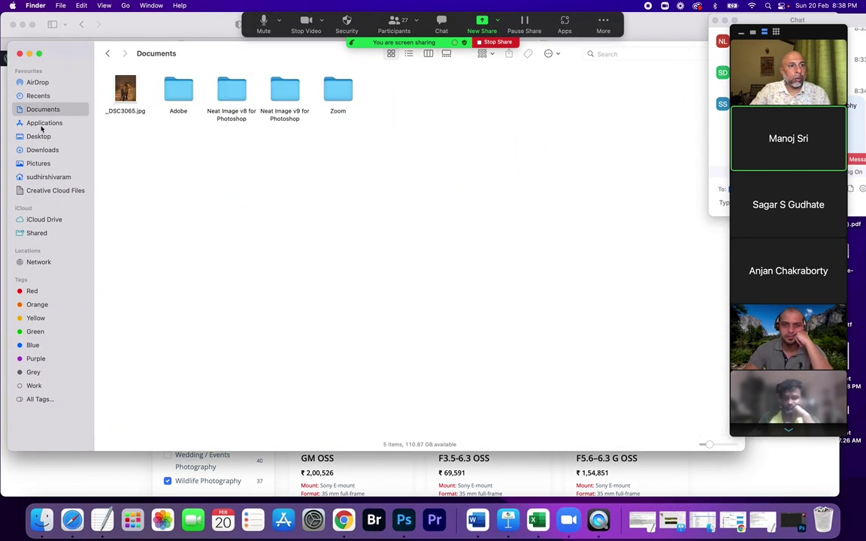
pyautogui.click(39, 136)
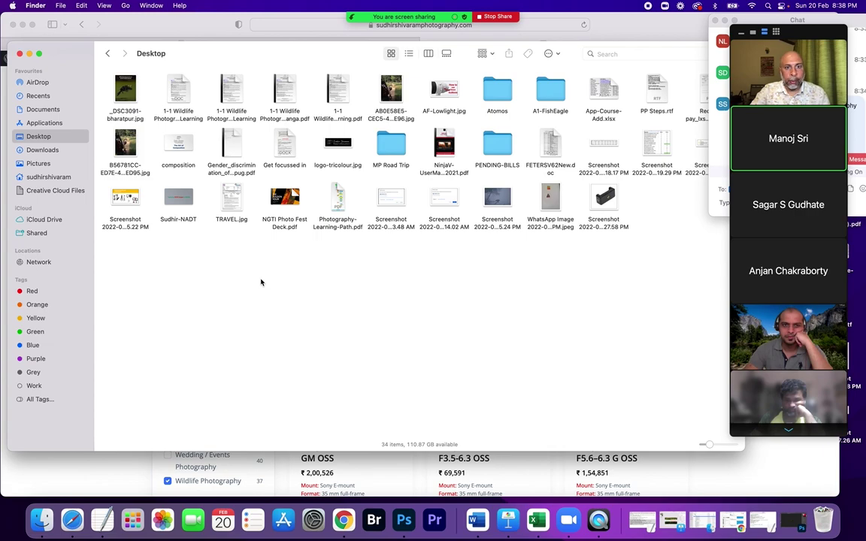
pyautogui.moveTo(349, 96)
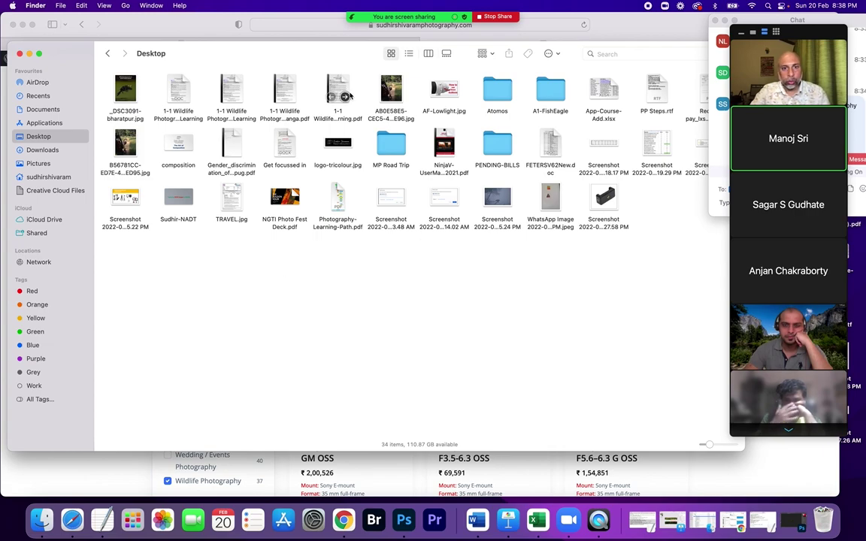
pyautogui.doubleClick(339, 197)
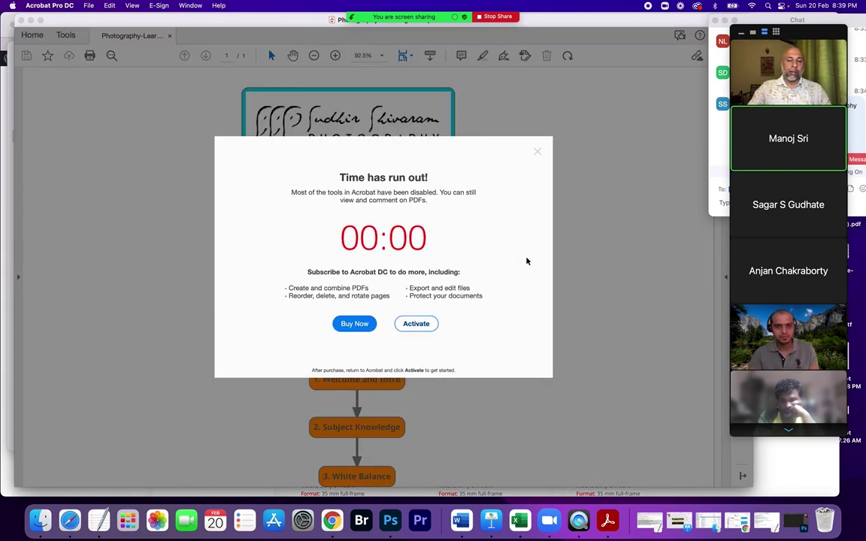
# Close Acrobat's Time has run out notice and switch back to Safari
pyautogui.click(536, 152)
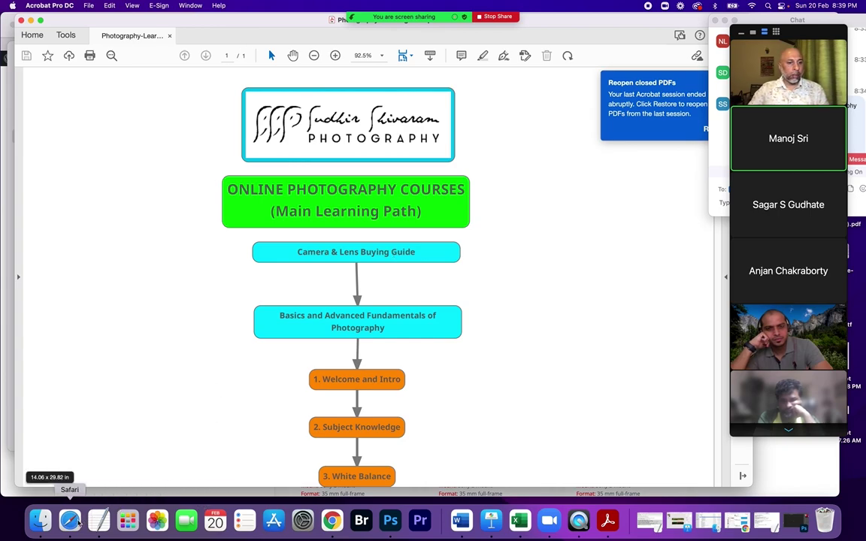
pyautogui.click(72, 521)
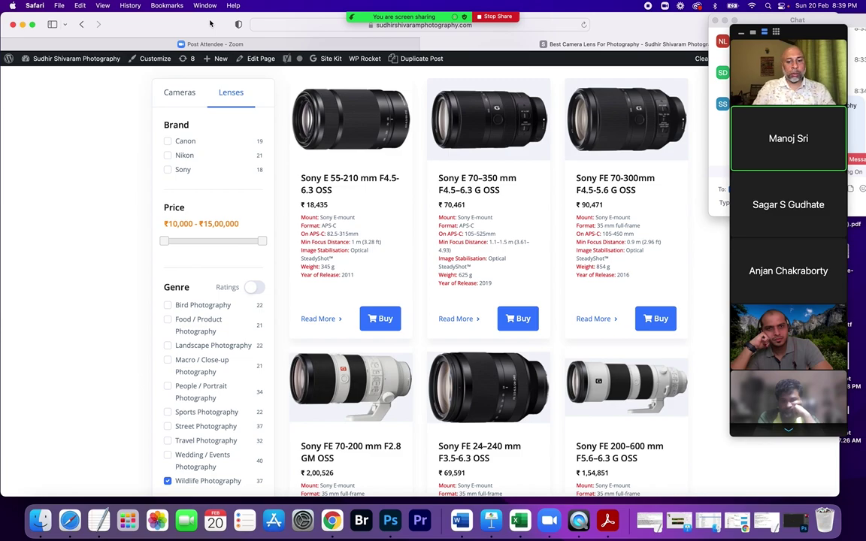
# Open the browsing history, dismiss the address suggestions and return to the Zoom attendee page
pyautogui.press('super+y')
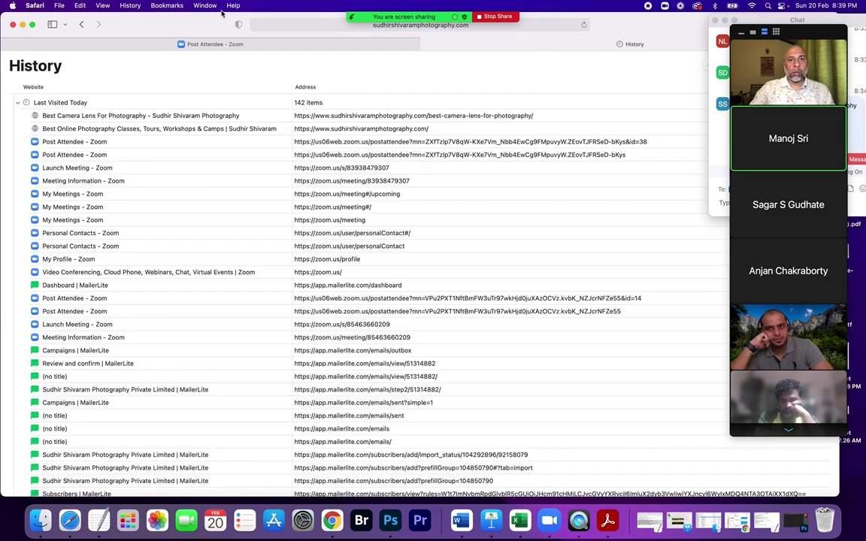
pyautogui.click(300, 27)
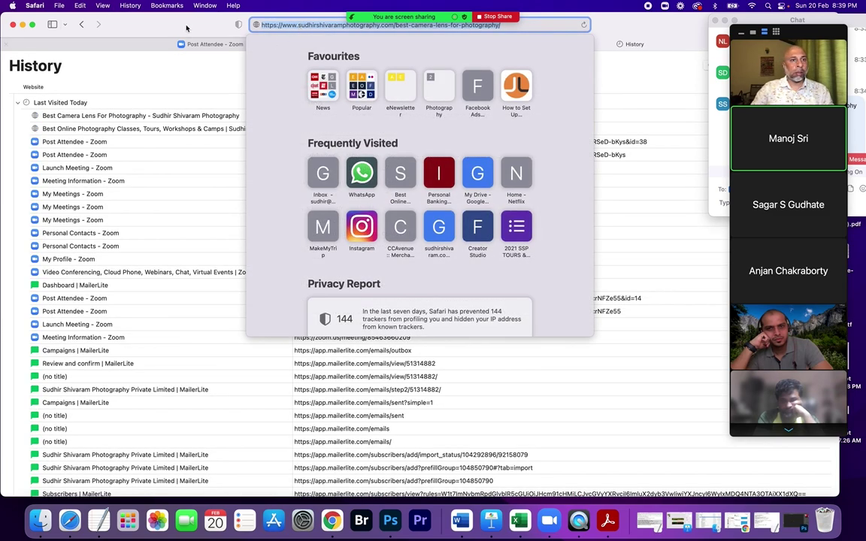
pyautogui.press('Escape')
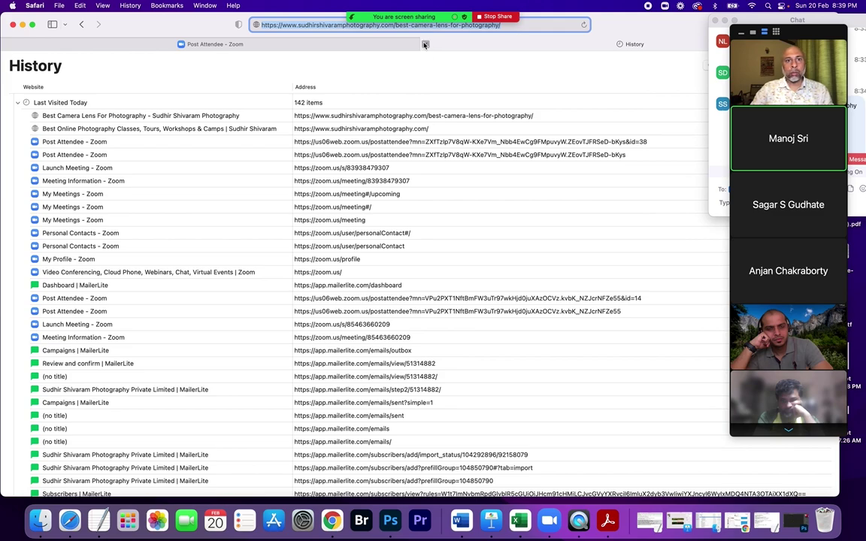
pyautogui.click(425, 45)
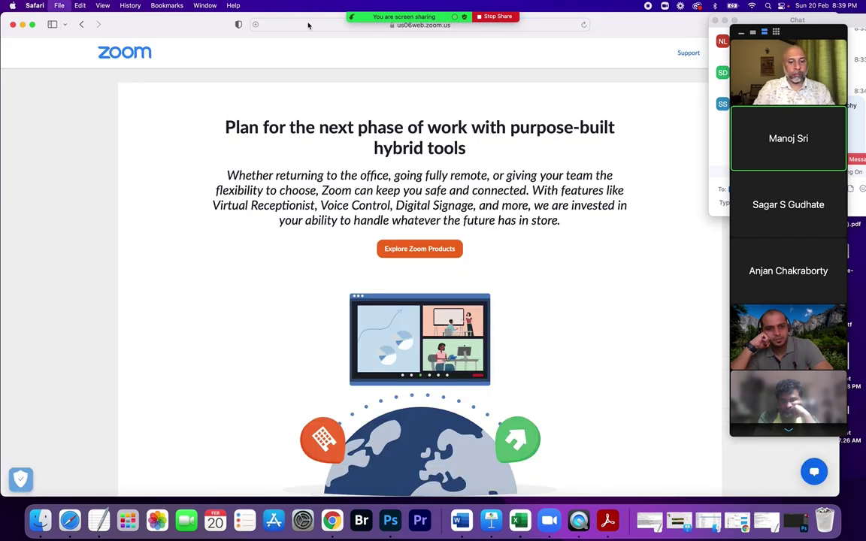
# In a new tab, load the photography site and open Best Camera And Lens To Buy
pyautogui.press('super+t')
pyautogui.write('sudhir')
pyautogui.press('Return')
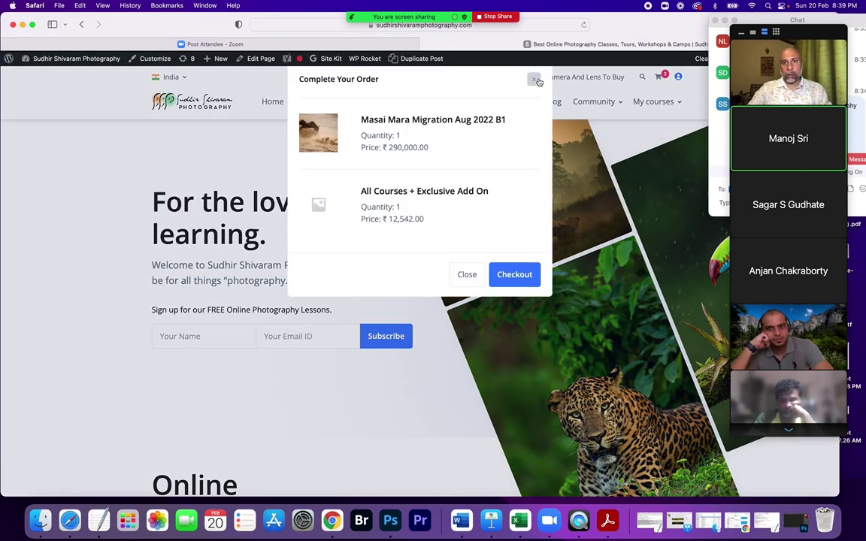
pyautogui.click(533, 80)
pyautogui.click(571, 81)
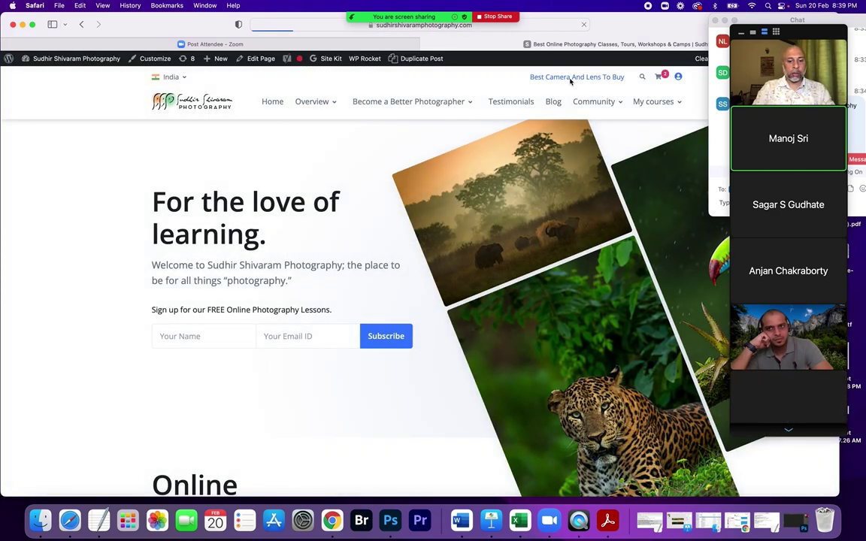
# In another new tab, load the Sudhir Shivaram Photography home page from the top suggestion
pyautogui.press('super+t')
pyautogui.write('sud')
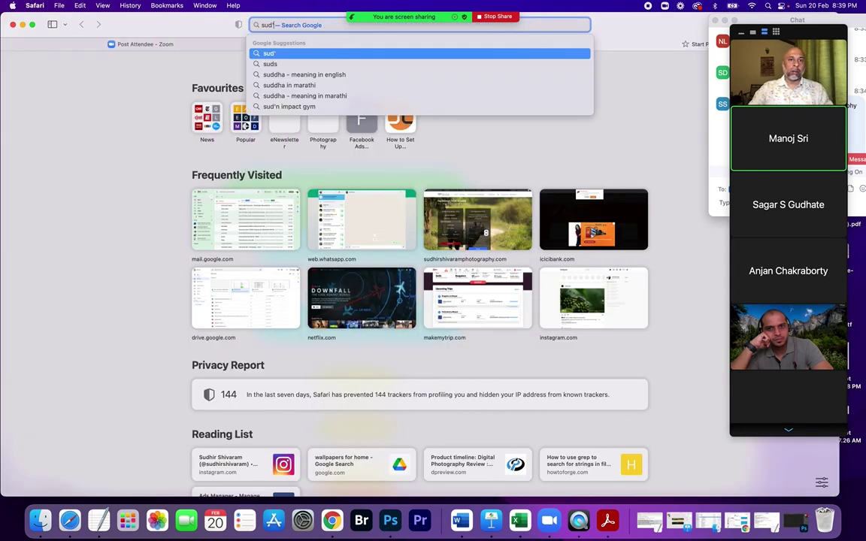
pyautogui.press('BackSpace')
pyautogui.write("h'")
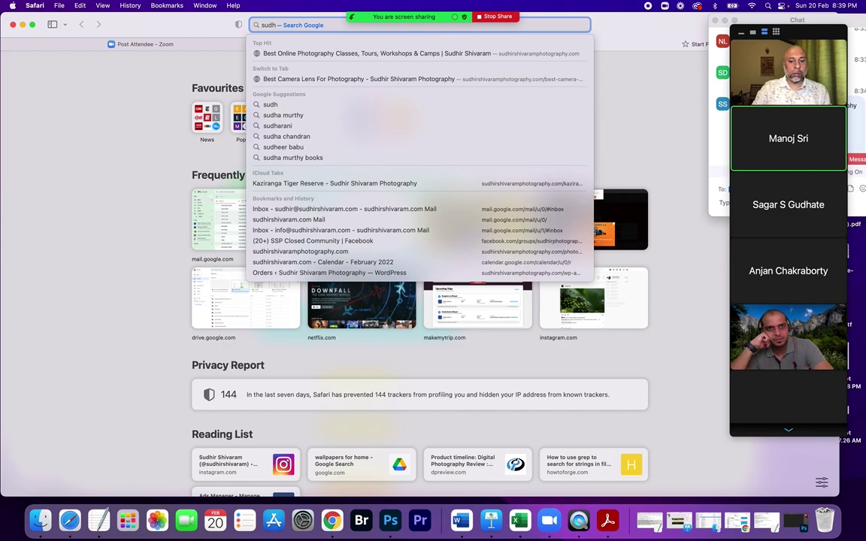
pyautogui.press('Down')
pyautogui.press('Return')
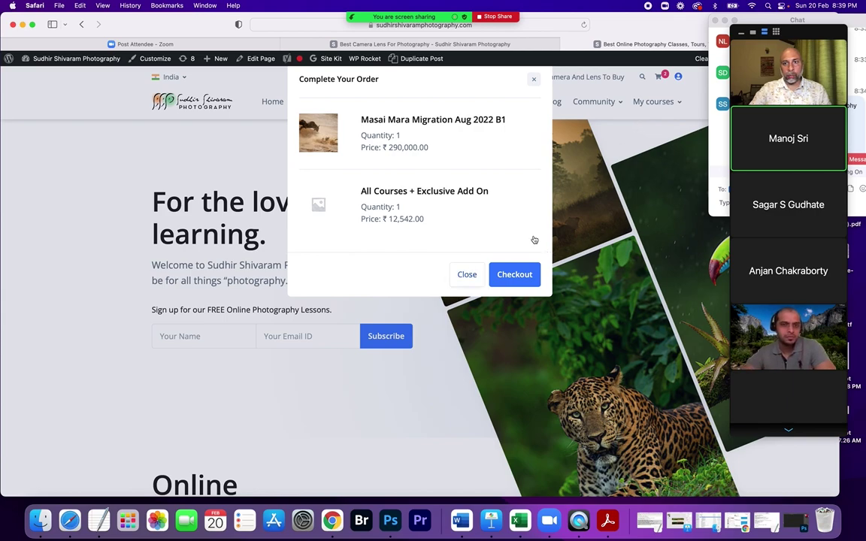
# From My courses > See all, open the Camera And Lens Buying Guide course
pyautogui.click(467, 274)
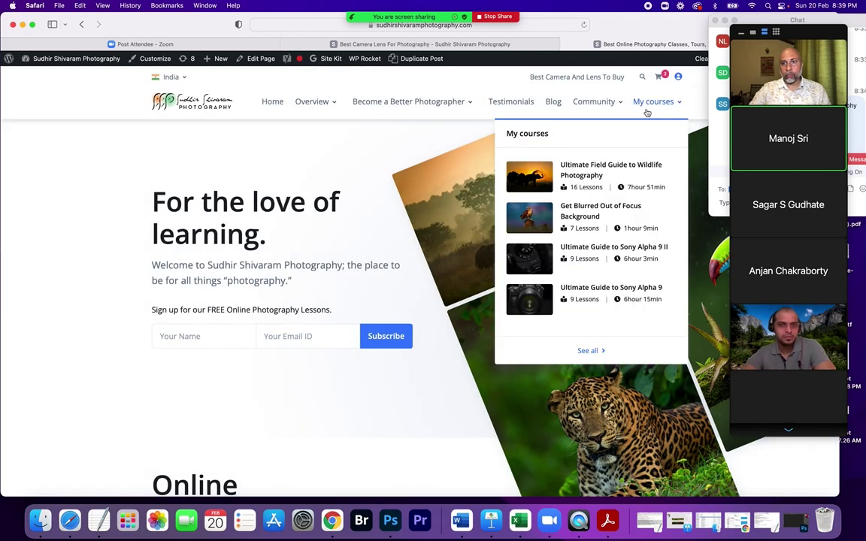
pyautogui.click(589, 351)
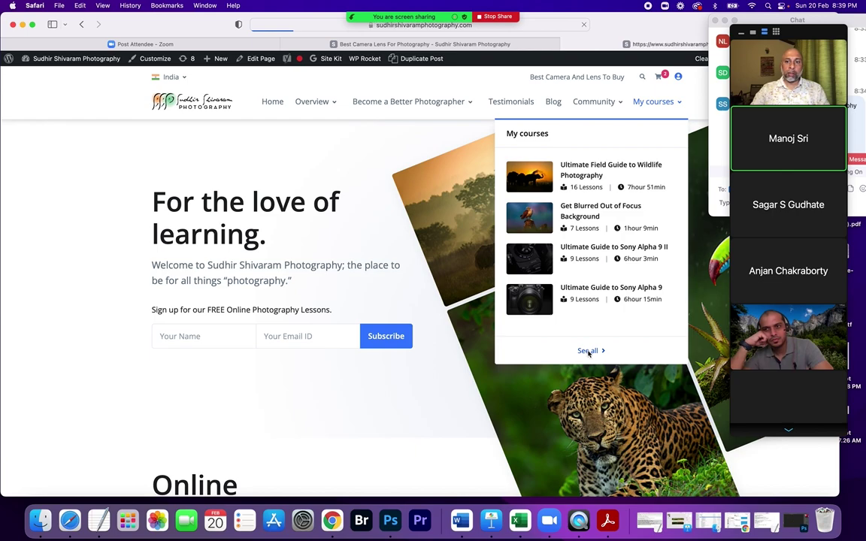
pyautogui.scroll(-3, 528, 272)
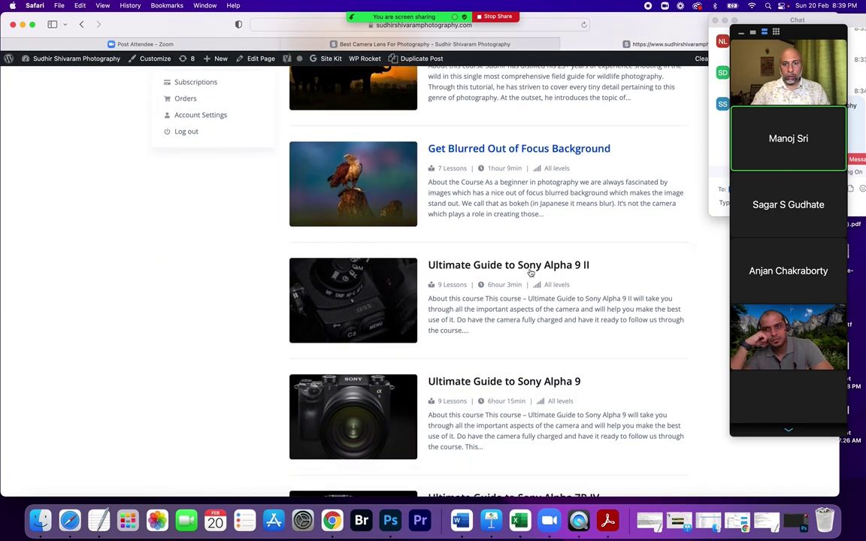
pyautogui.scroll(-10, 530, 273)
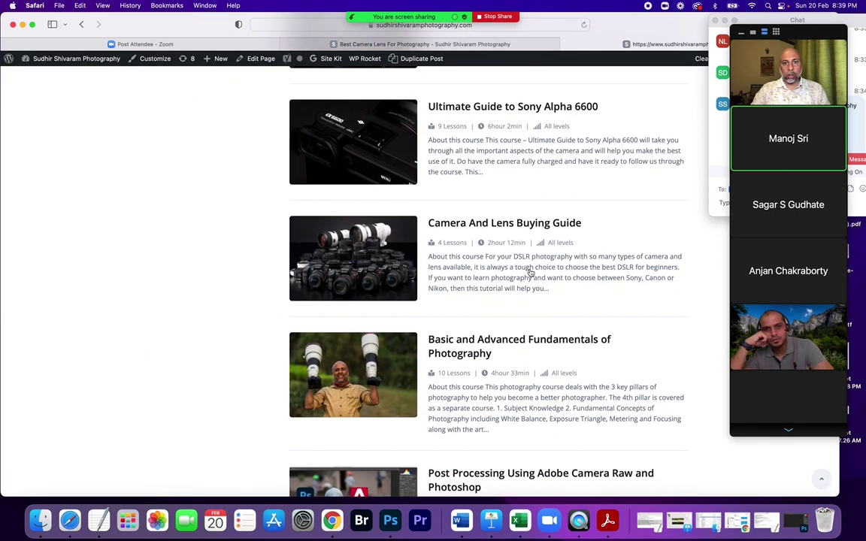
pyautogui.scroll(-1, 531, 274)
pyautogui.click(490, 216)
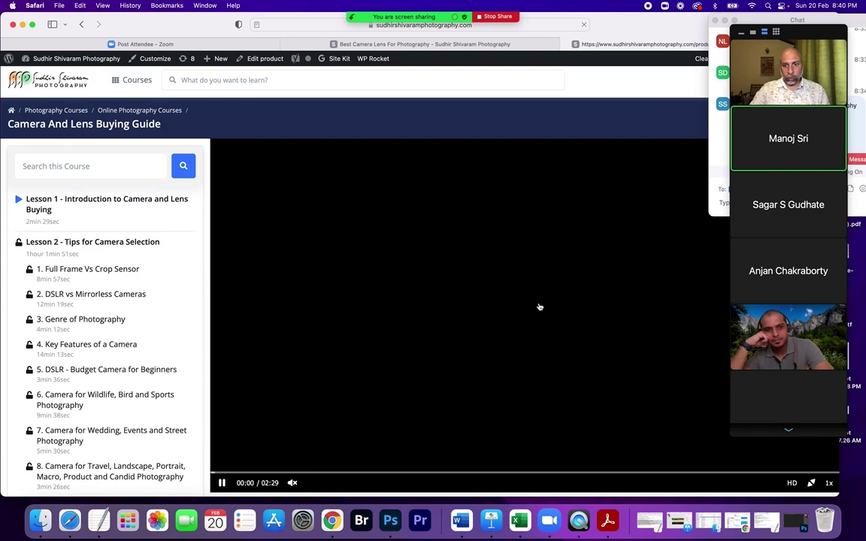
# Pause the introduction video and scroll the lesson list to Lesson 3 – Tips for Lens Selection
pyautogui.click(222, 483)
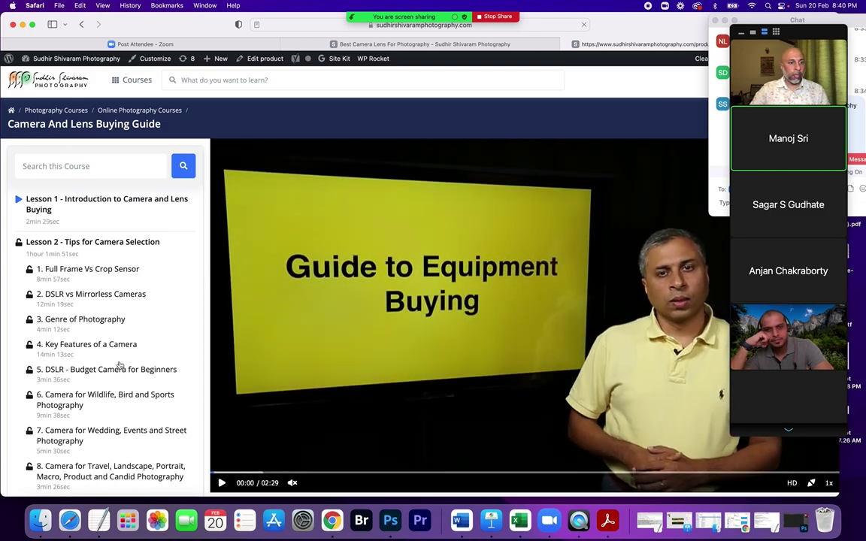
pyautogui.scroll(-3, 119, 365)
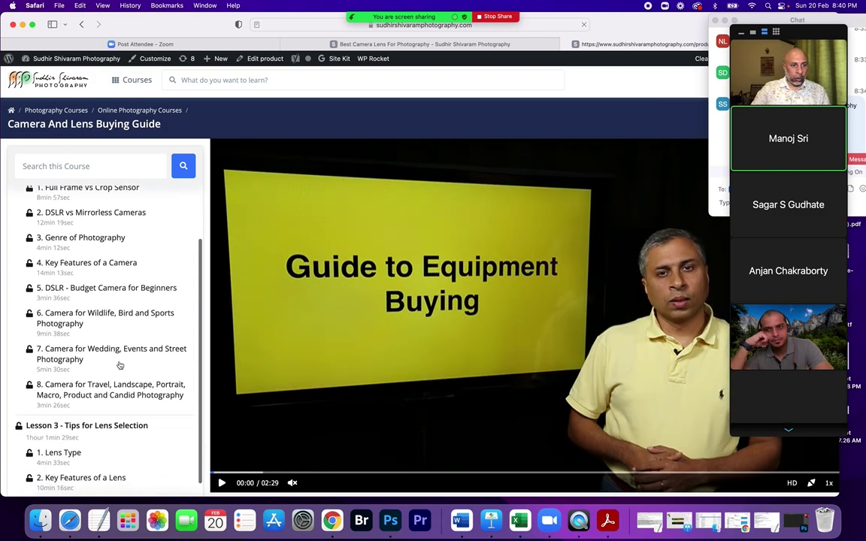
pyautogui.scroll(-3, 119, 366)
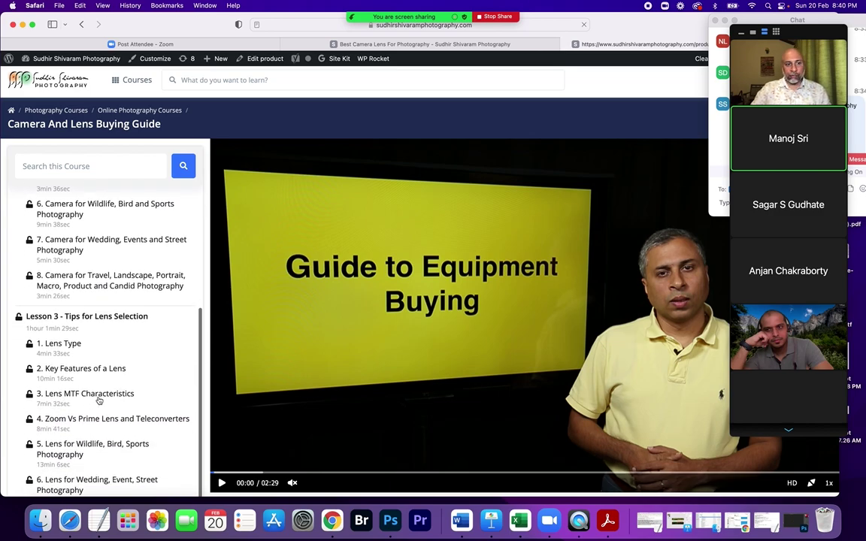
pyautogui.scroll(-1, 98, 400)
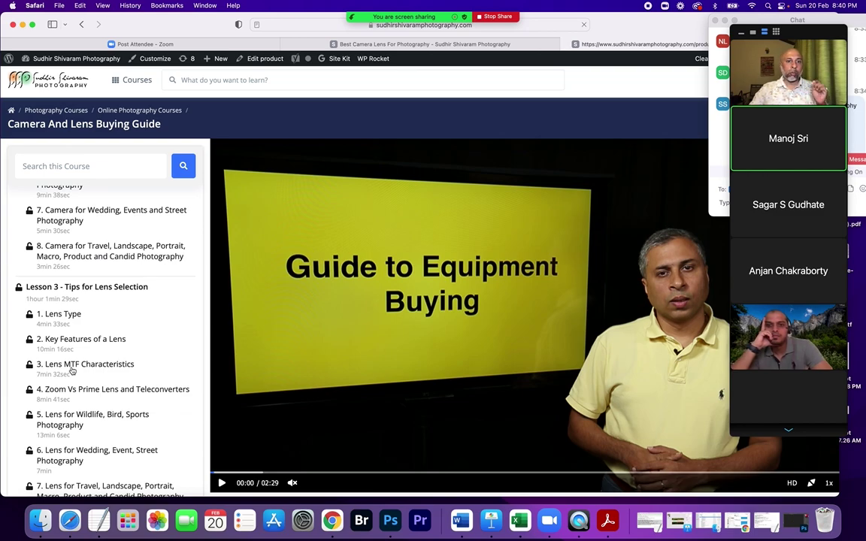
# On the camera and lens tab, filter Lenses to Wildlife Photography and open the Sony FE 200–600 mm
pyautogui.click(376, 44)
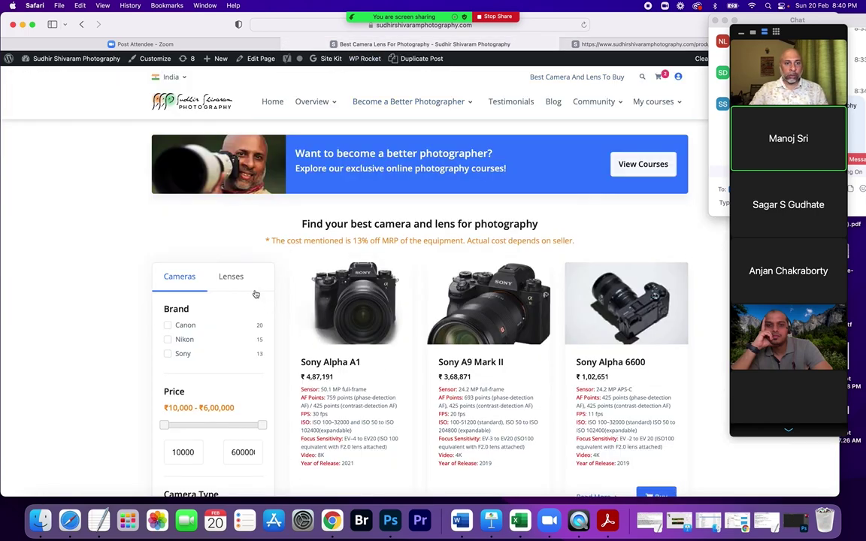
pyautogui.click(239, 280)
pyautogui.scroll(-5, 206, 395)
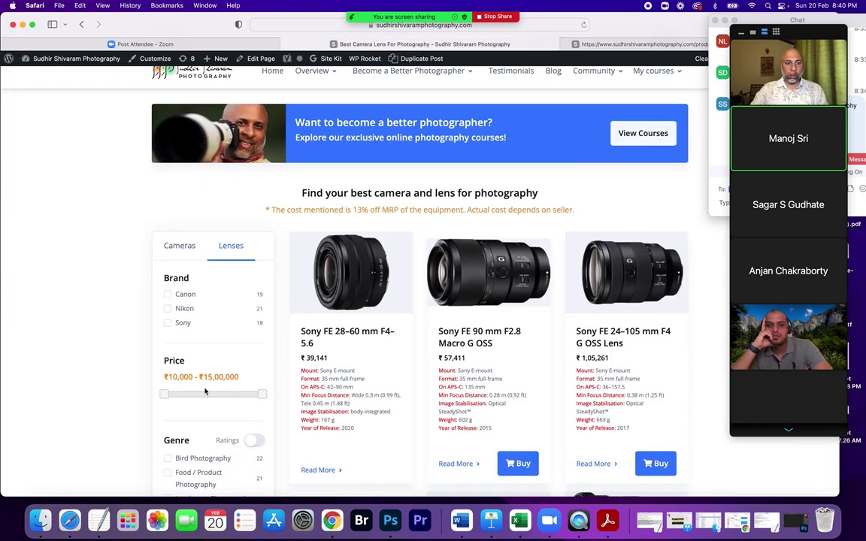
pyautogui.click(169, 440)
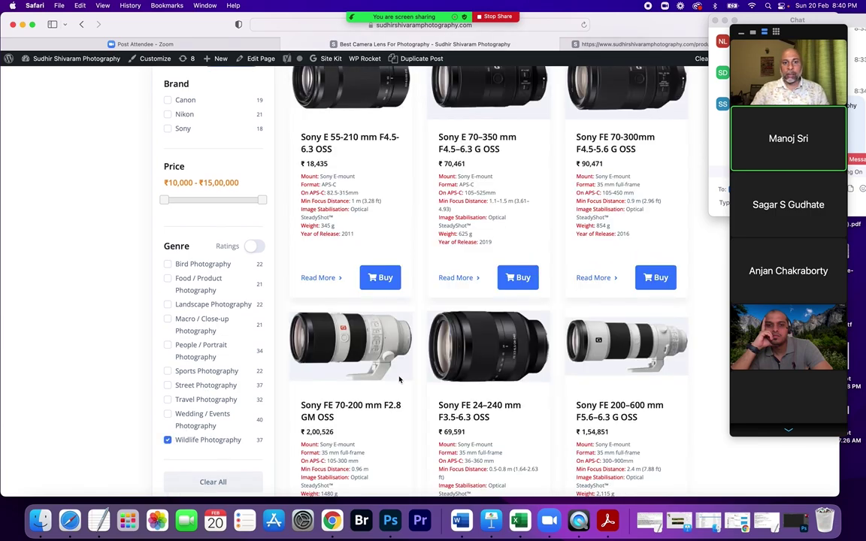
pyautogui.click(624, 351)
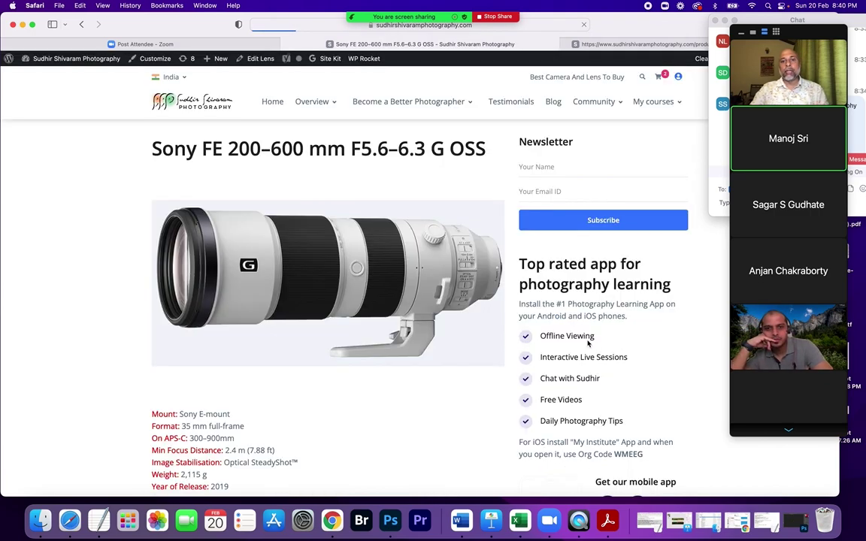
# Scroll the Sony FE 200–600 mm page down to its MTF chart and Wildlife/Birds ratings
pyautogui.scroll(-10, 446, 293)
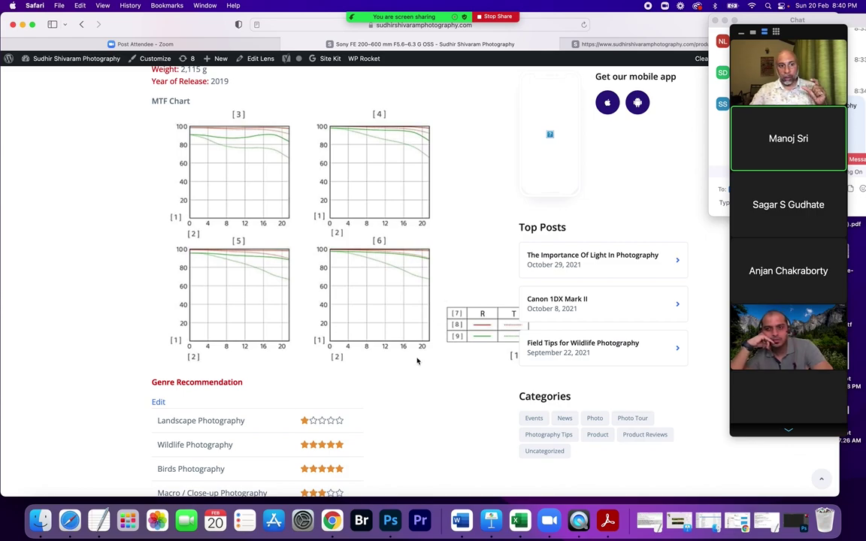
pyautogui.scroll(-1, 376, 342)
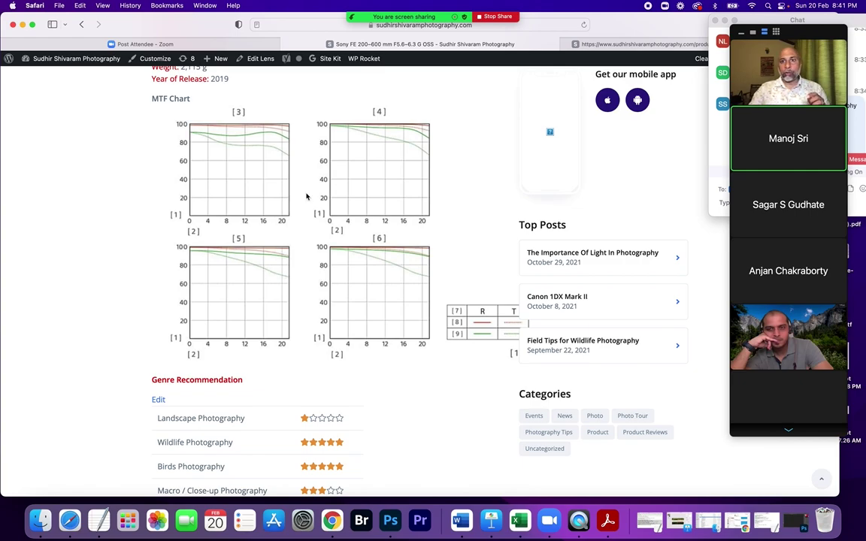
# Open the 3. Lens MTF Characteristics lesson, then go back to the Wildlife-filtered lens listing
pyautogui.click(630, 45)
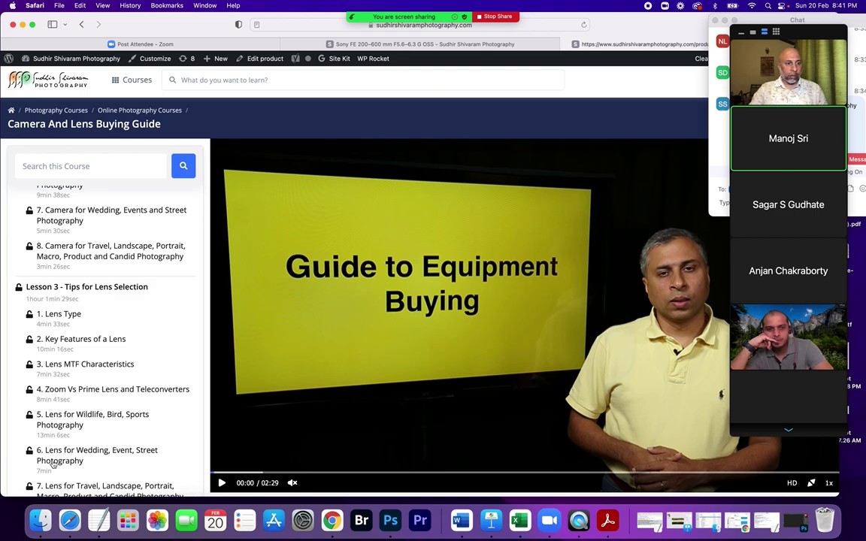
pyautogui.click(80, 366)
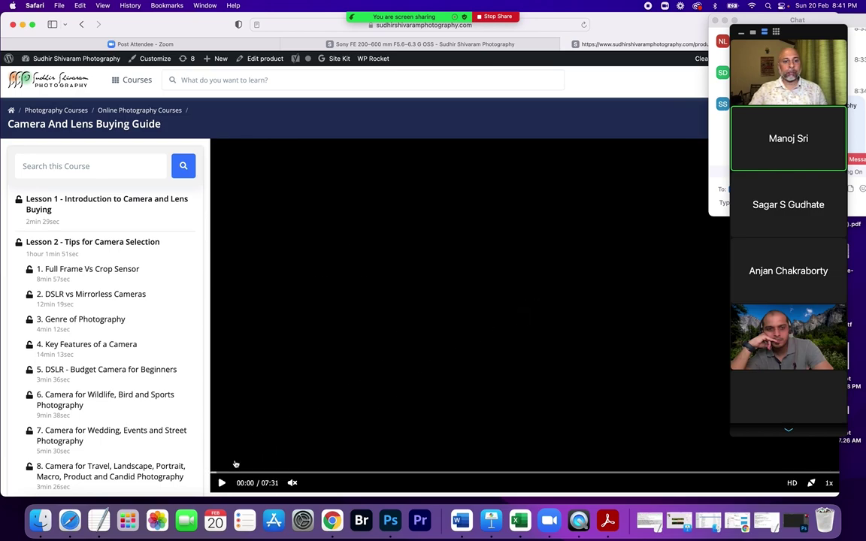
pyautogui.click(426, 45)
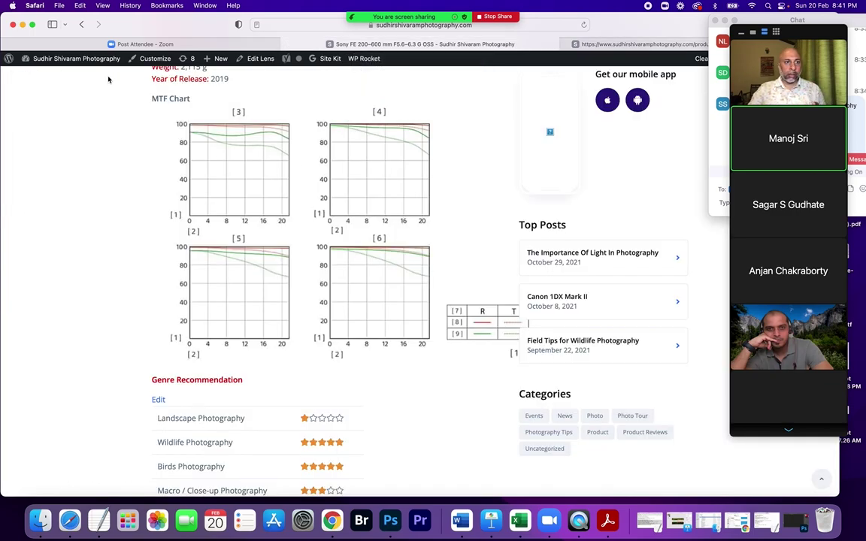
pyautogui.click(81, 24)
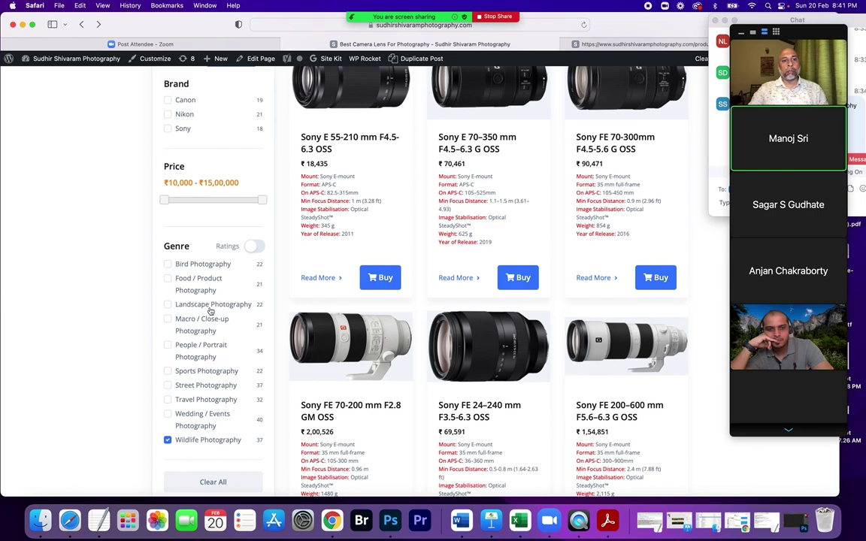
pyautogui.moveTo(262, 200); pyautogui.dragTo(179, 200)
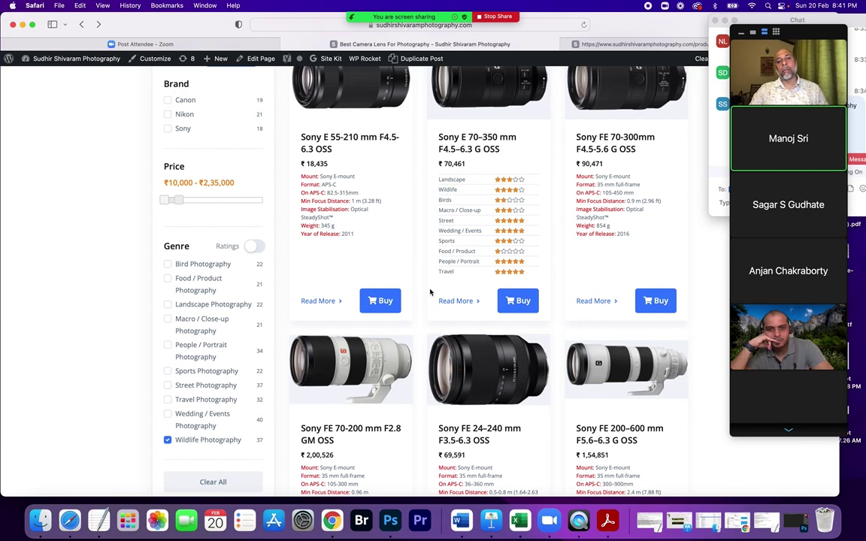
pyautogui.scroll(5, 435, 309)
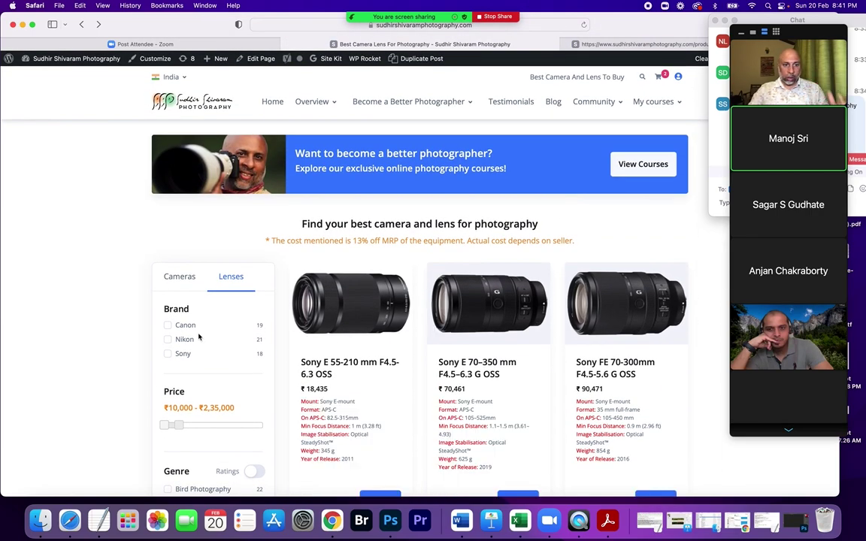
pyautogui.click(168, 356)
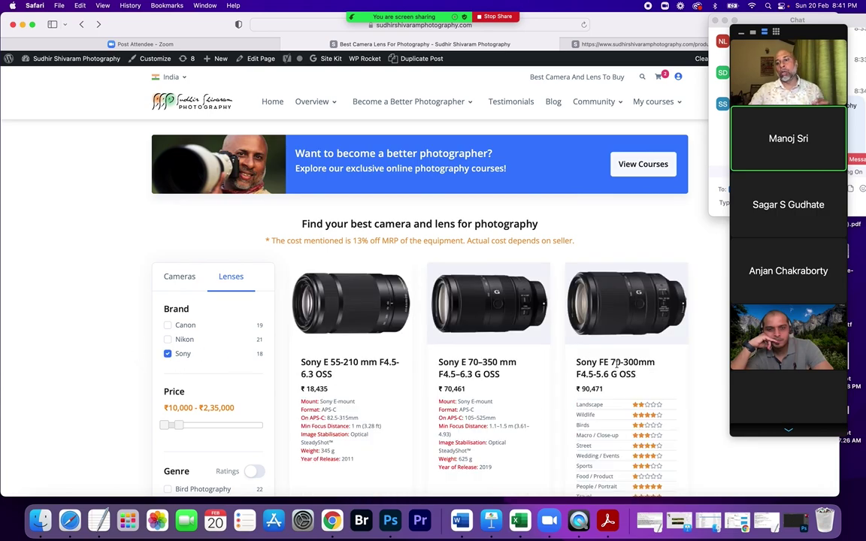
pyautogui.scroll(-4, 615, 364)
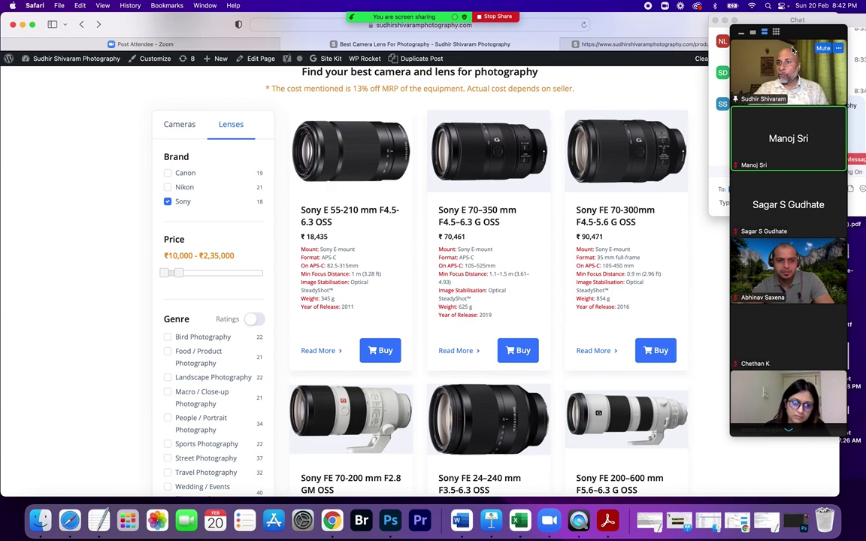
# Move the Zoom video panel aside and bring the meeting chat forward, scrolled to the newest messages
pyautogui.moveTo(797, 33); pyautogui.dragTo(811, 40)
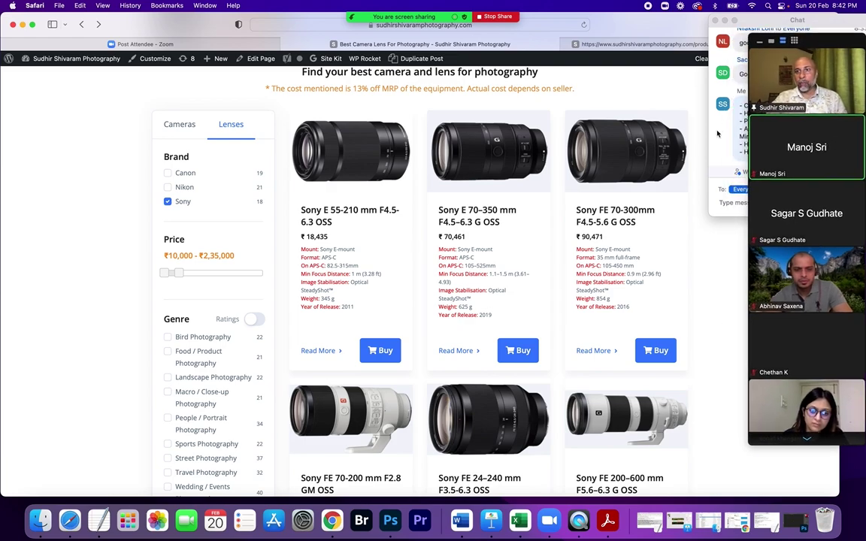
pyautogui.click(778, 52)
pyautogui.moveTo(675, 19); pyautogui.dragTo(621, 21)
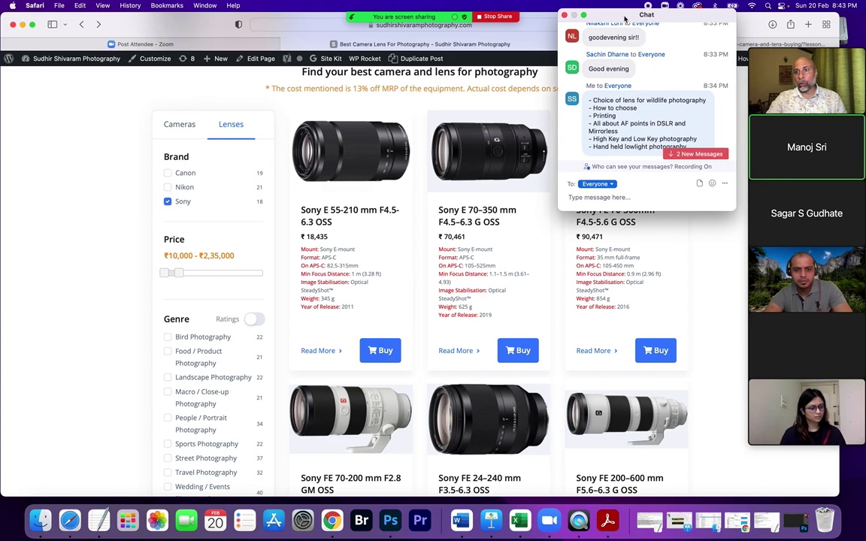
pyautogui.scroll(-5, 643, 83)
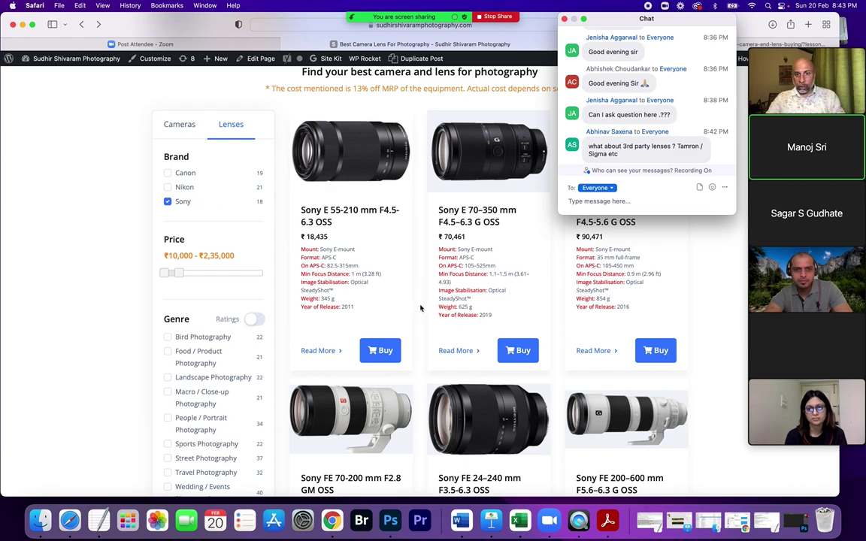
# Add Nikon and Canon to the lens brand filter alongside Sony
pyautogui.scroll(-10, 403, 267)
pyautogui.scroll(10, 458, 267)
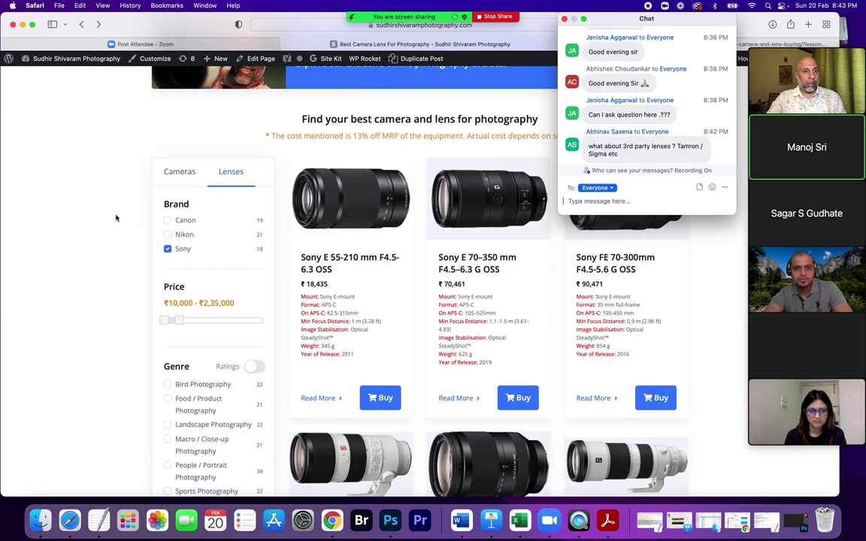
pyautogui.click(167, 233)
pyautogui.click(167, 220)
# Scroll through the expanded Wildlife Photography lens grid to review the Canon, Nikon and Sony lenses
pyautogui.scroll(-3, 429, 319)
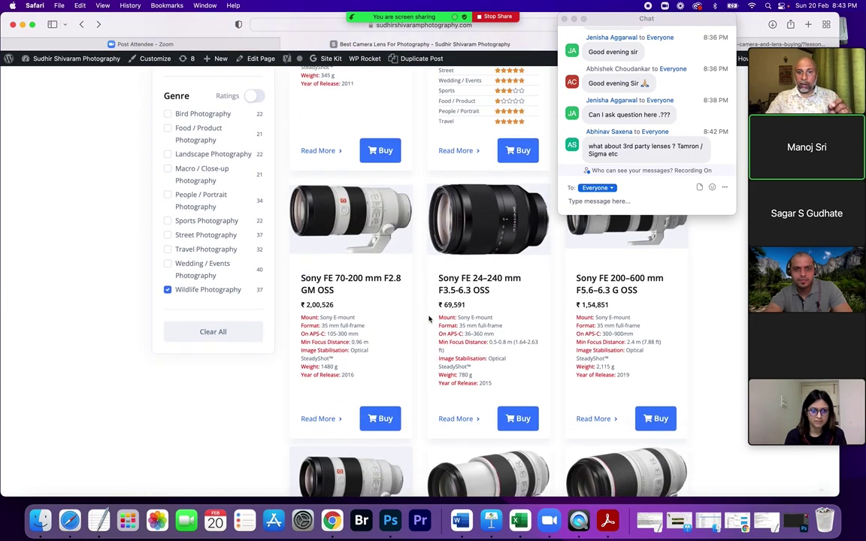
pyautogui.scroll(-5, 429, 319)
pyautogui.scroll(-5, 429, 319)
pyautogui.scroll(-4, 429, 319)
pyautogui.scroll(-1, 429, 320)
pyautogui.scroll(-7, 490, 276)
pyautogui.scroll(-3, 489, 278)
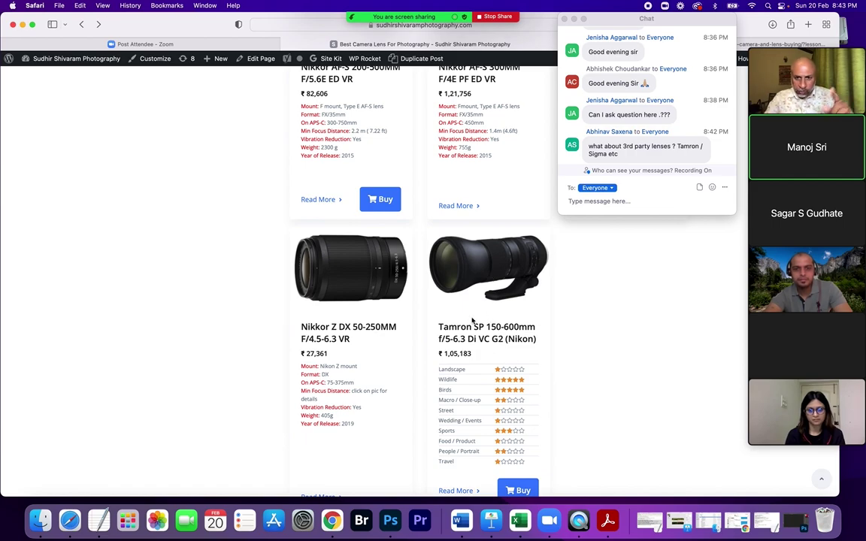
pyautogui.scroll(4, 481, 339)
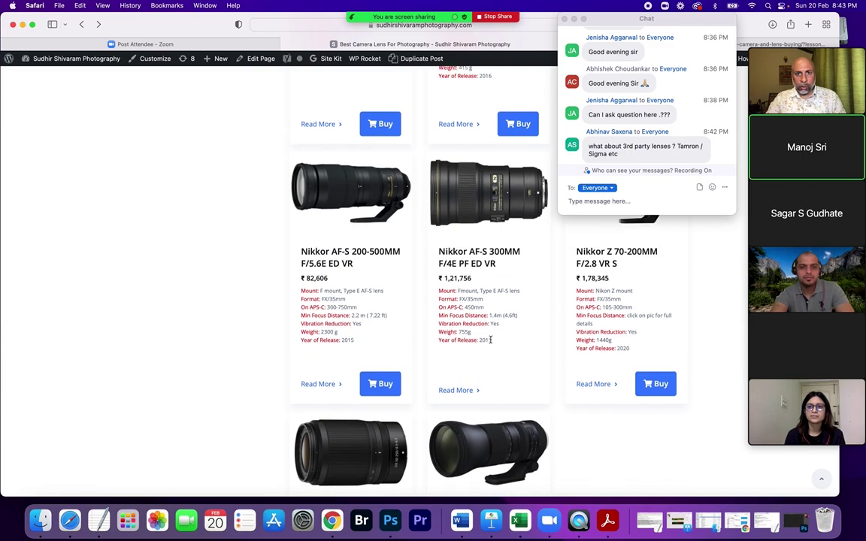
pyautogui.scroll(5, 490, 340)
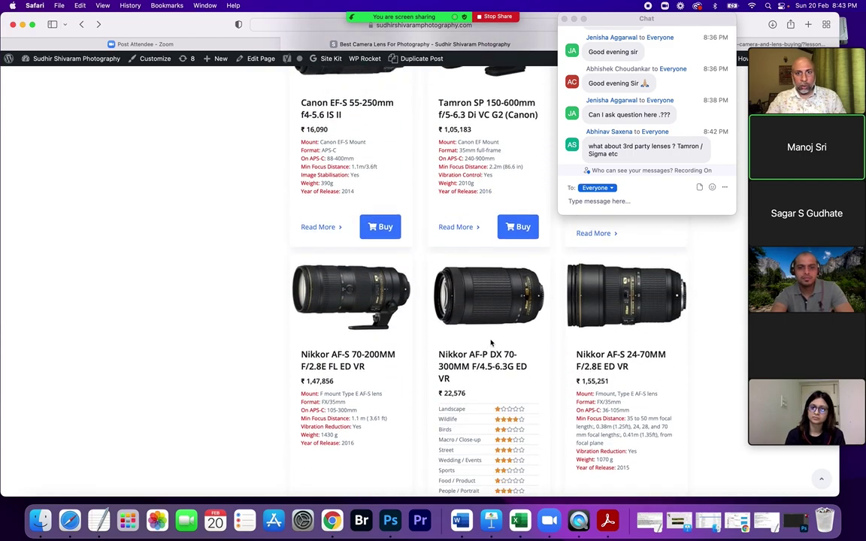
pyautogui.moveTo(490, 232)
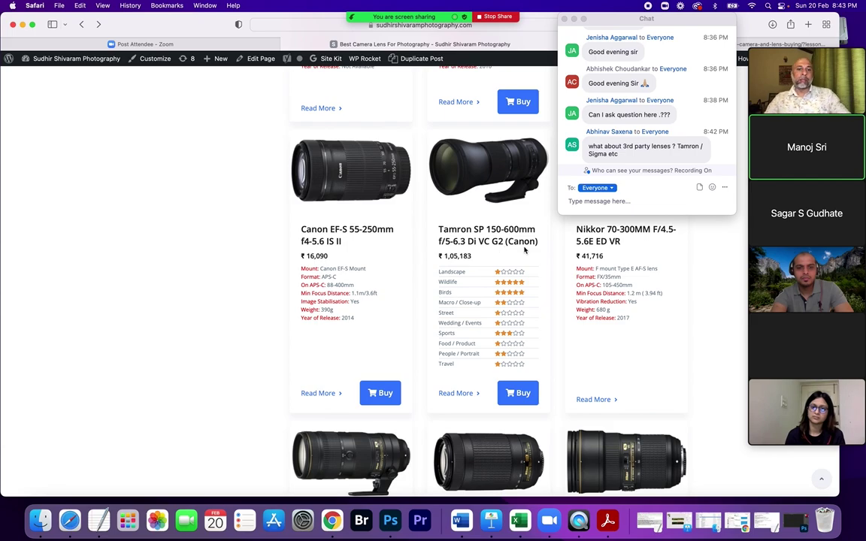
pyautogui.scroll(1, 525, 251)
pyautogui.scroll(10, 525, 251)
pyautogui.scroll(8, 525, 252)
pyautogui.scroll(10, 525, 251)
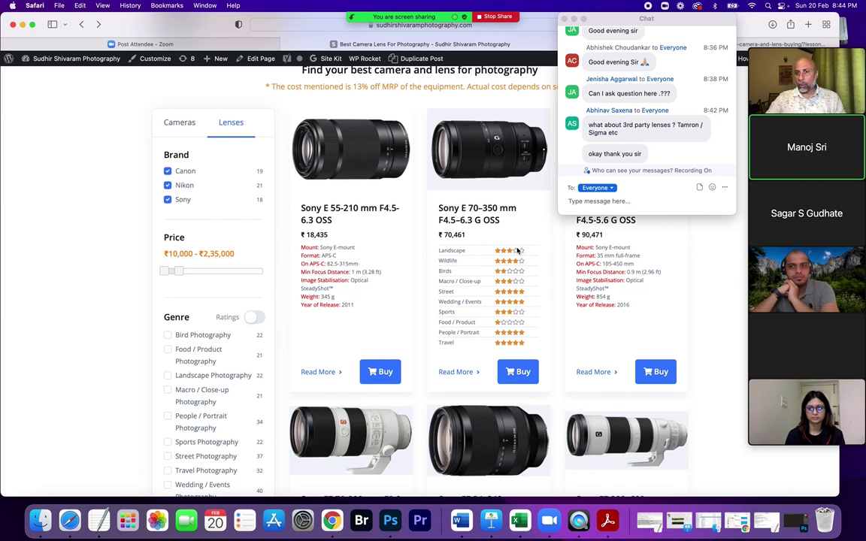
pyautogui.scroll(5, 509, 242)
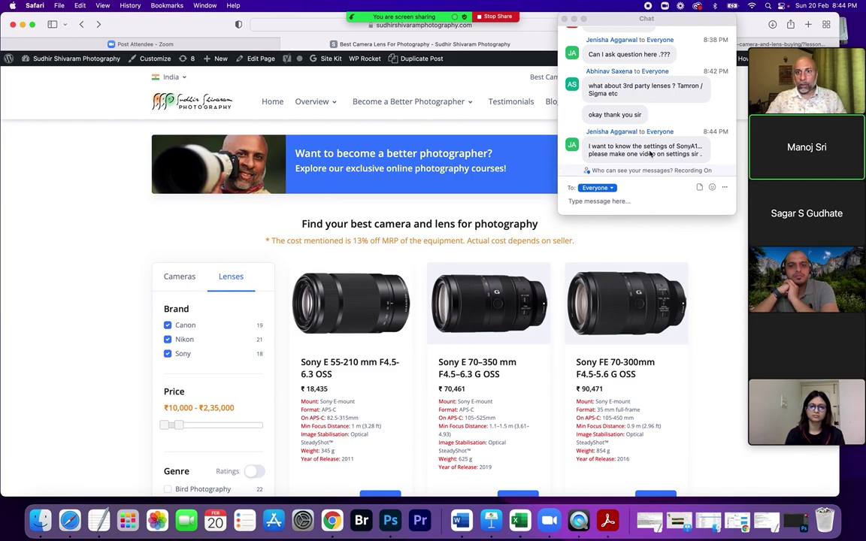
pyautogui.moveTo(668, 124)
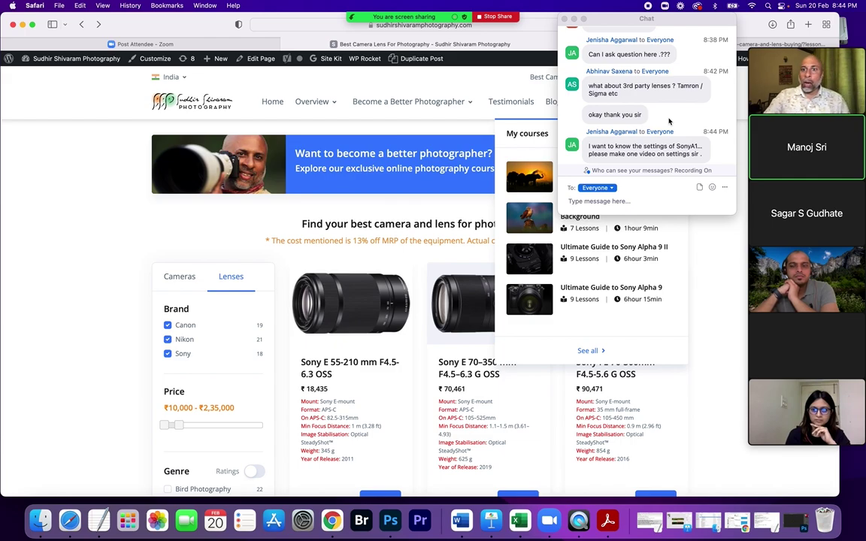
pyautogui.moveTo(677, 146); pyautogui.dragTo(690, 146)
pyautogui.click(648, 145)
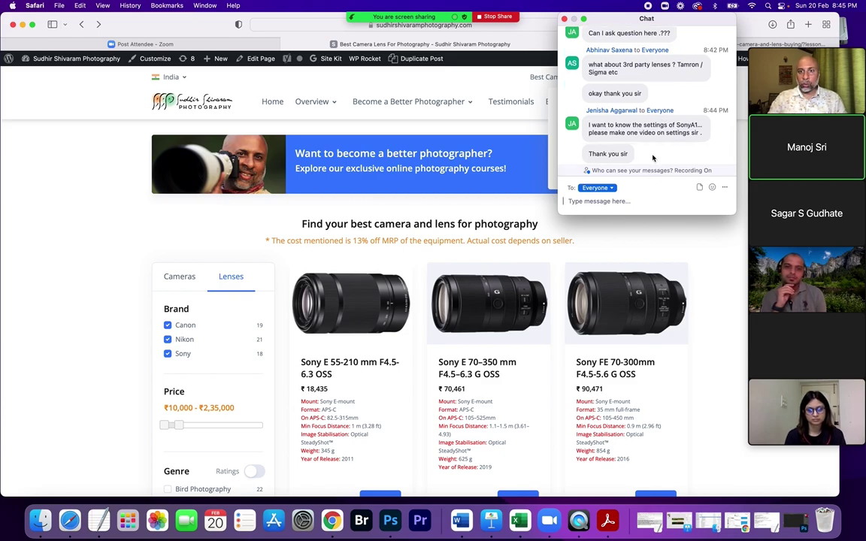
pyautogui.scroll(5, 654, 148)
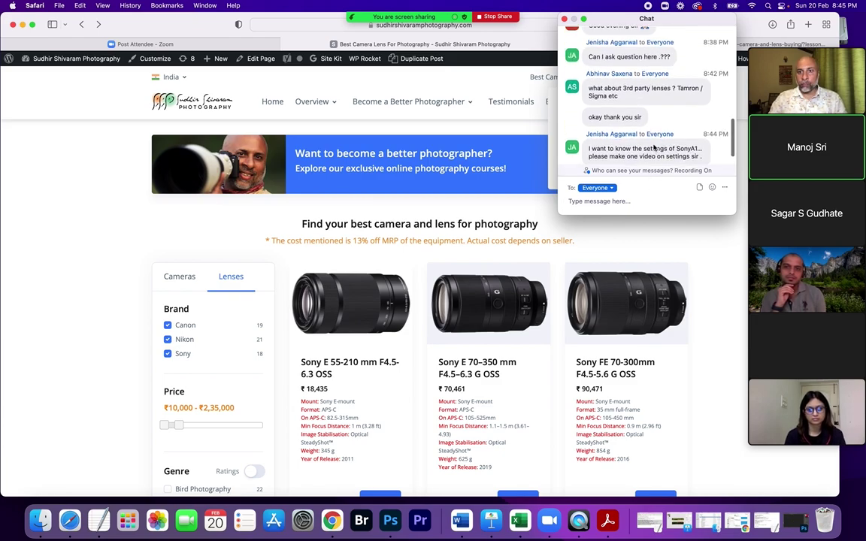
pyautogui.scroll(-5, 654, 148)
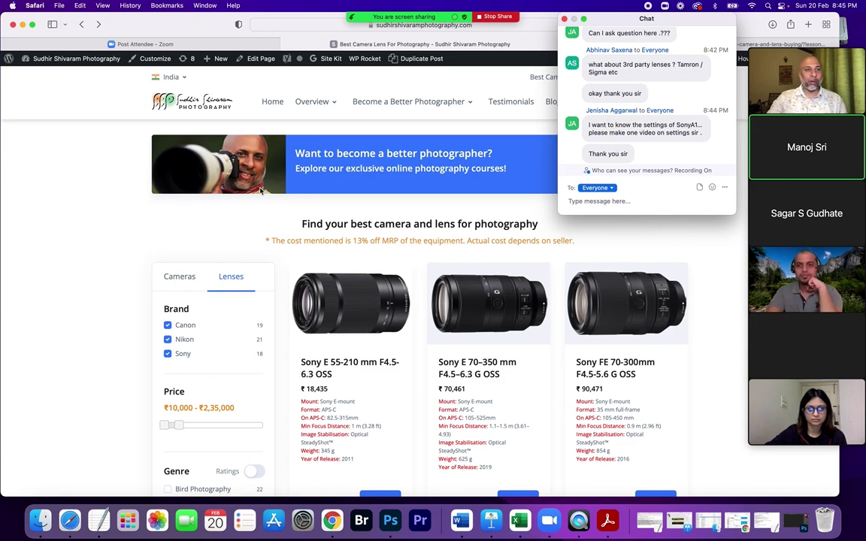
pyautogui.click(99, 520)
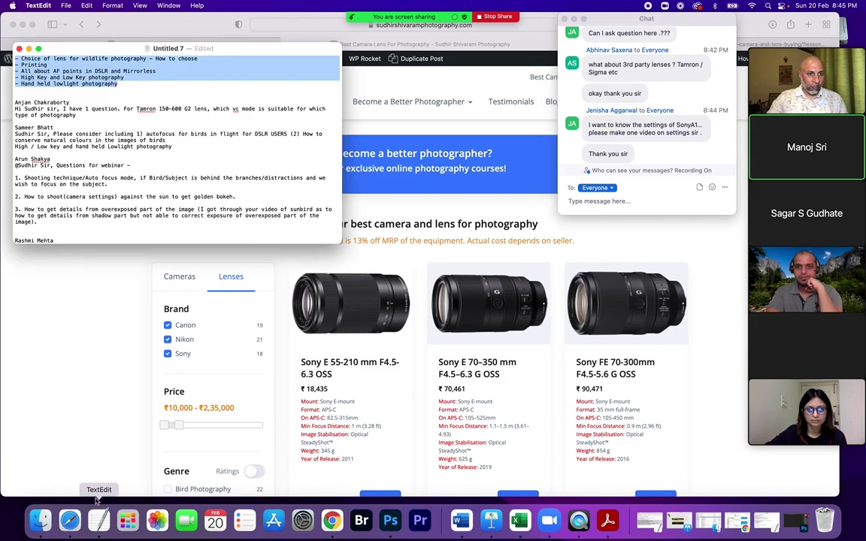
pyautogui.scroll(1, 97, 171)
pyautogui.scroll(-1, 97, 172)
pyautogui.click(51, 76)
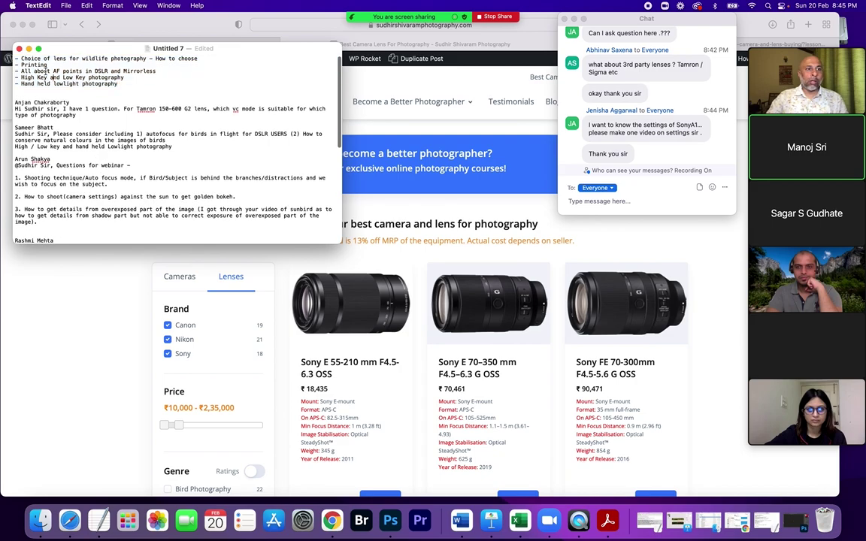
pyautogui.doubleClick(32, 65)
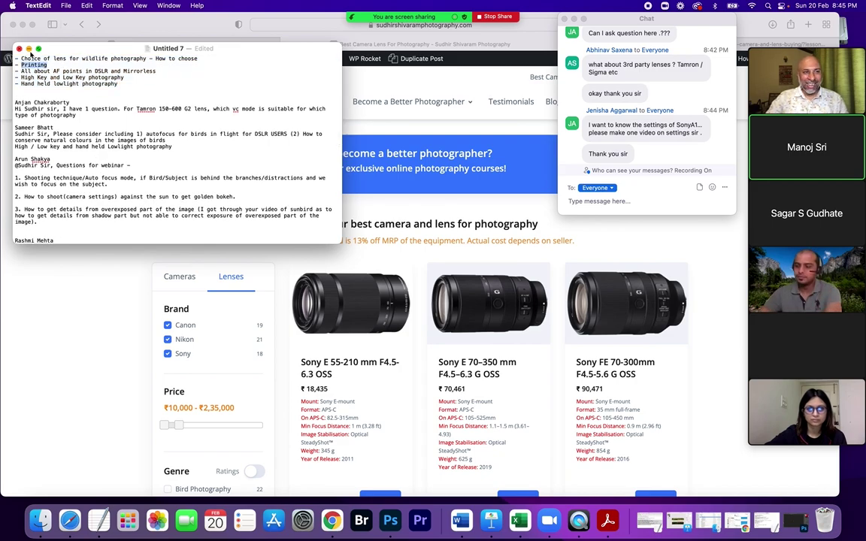
pyautogui.click(30, 48)
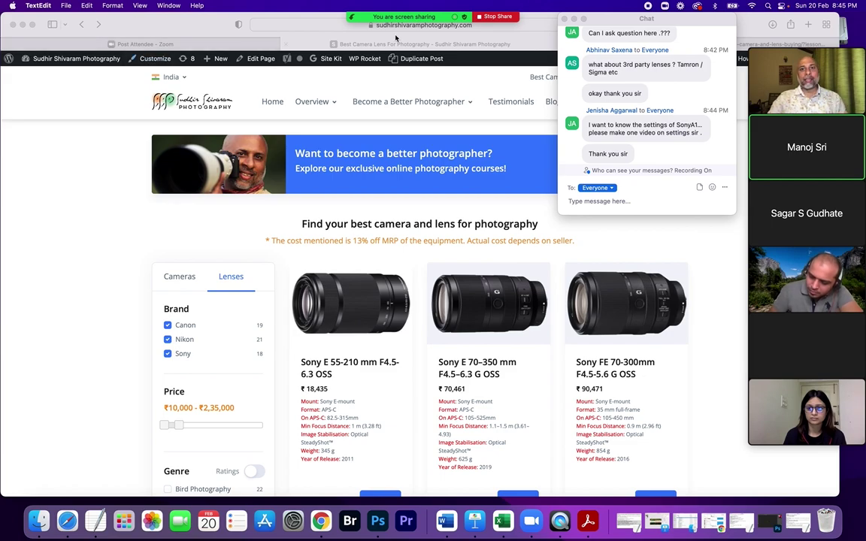
pyautogui.moveTo(451, 25)
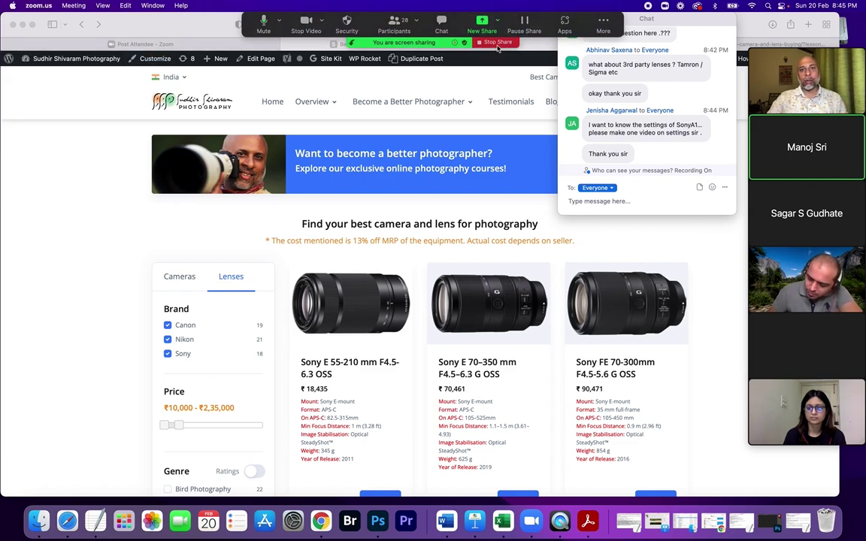
# Stop the Zoom screen share and switch to Adobe Bridge with Cmd+Tab
pyautogui.click(494, 38)
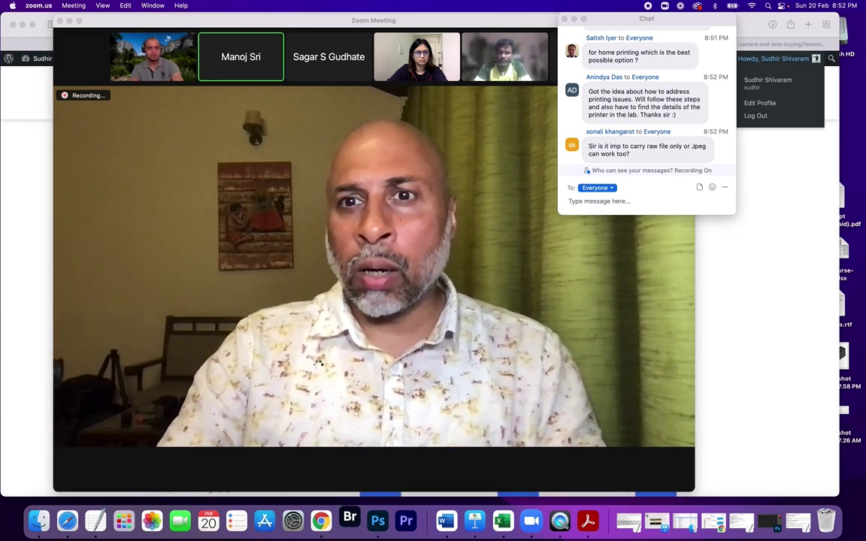
pyautogui.moveTo(434, 488)
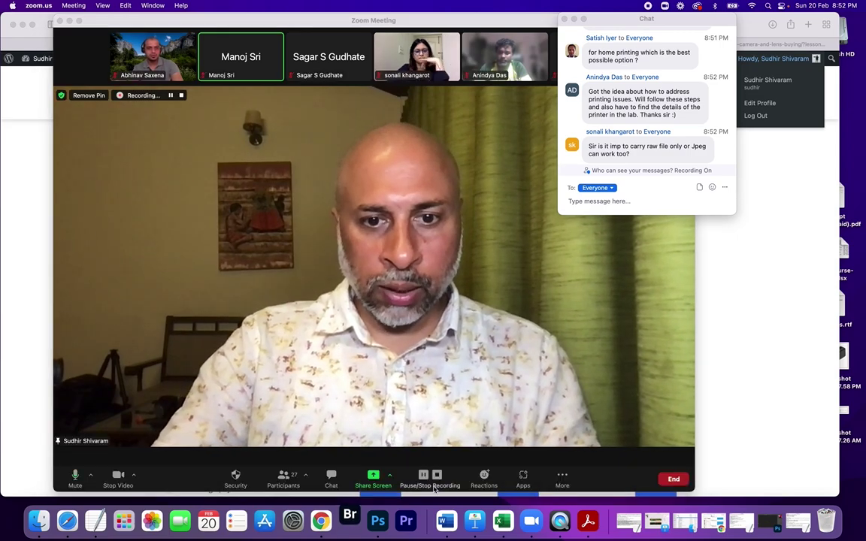
pyautogui.press('super+Tab')
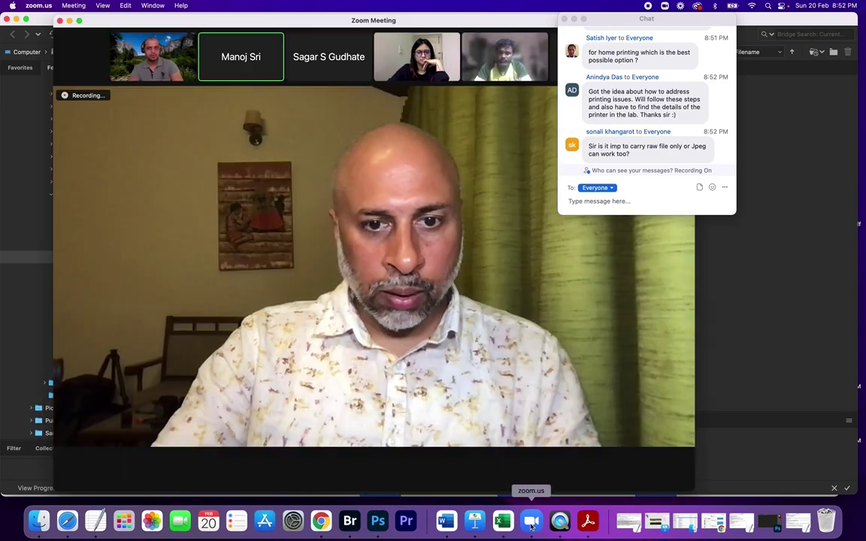
# Share the whole Desktop 1 screen from the Zoom meeting
pyautogui.click(532, 522)
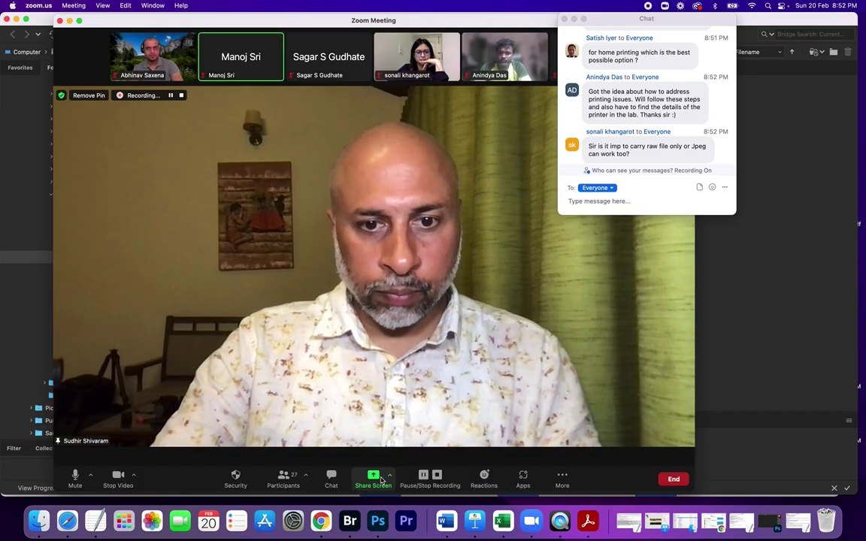
pyautogui.click(373, 478)
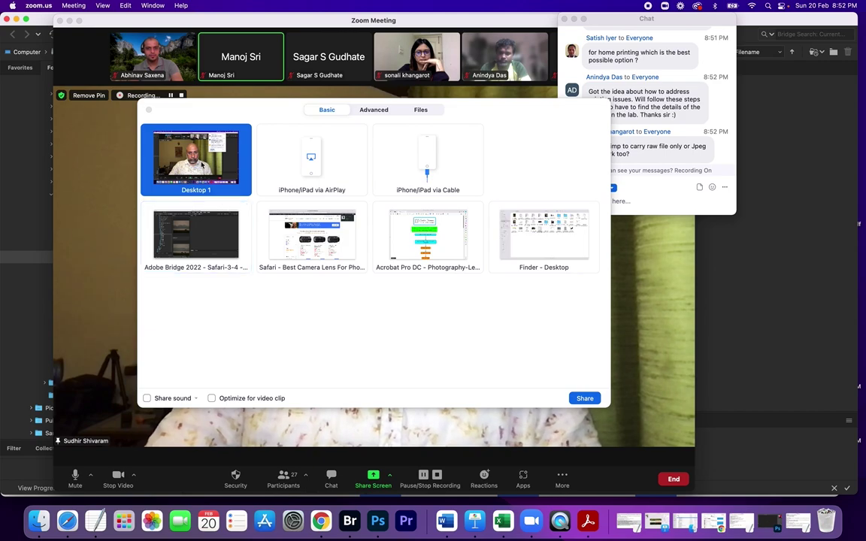
pyautogui.click(594, 400)
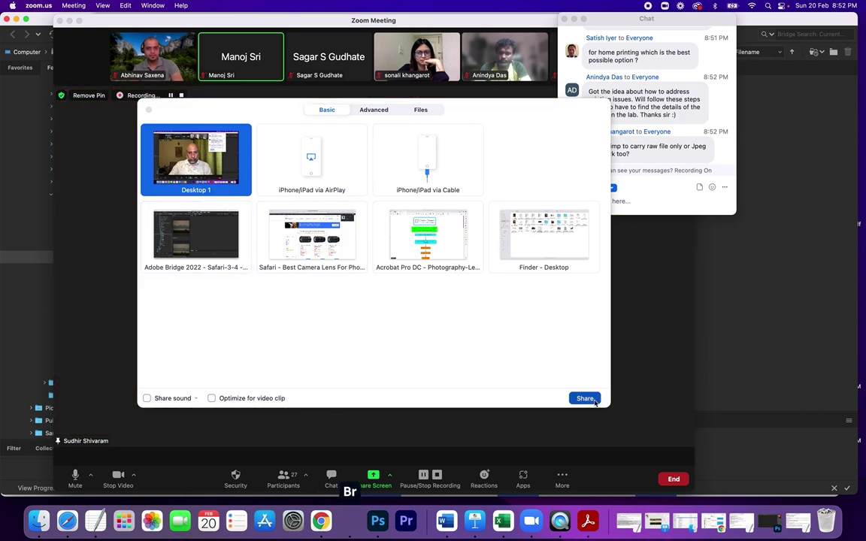
# Dismiss the feedback survey, then open DSC05611.ARW from Safari-3-4 in Camera Raw
pyautogui.click(427, 223)
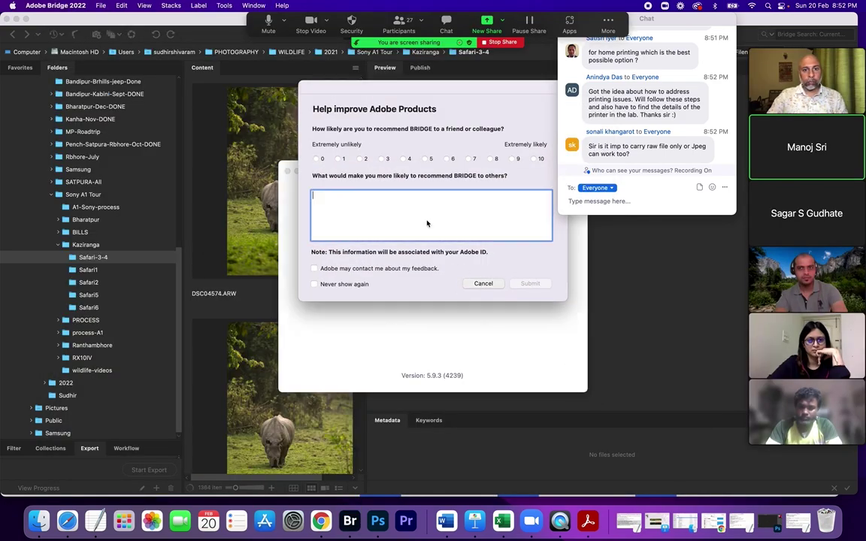
pyautogui.press('Escape')
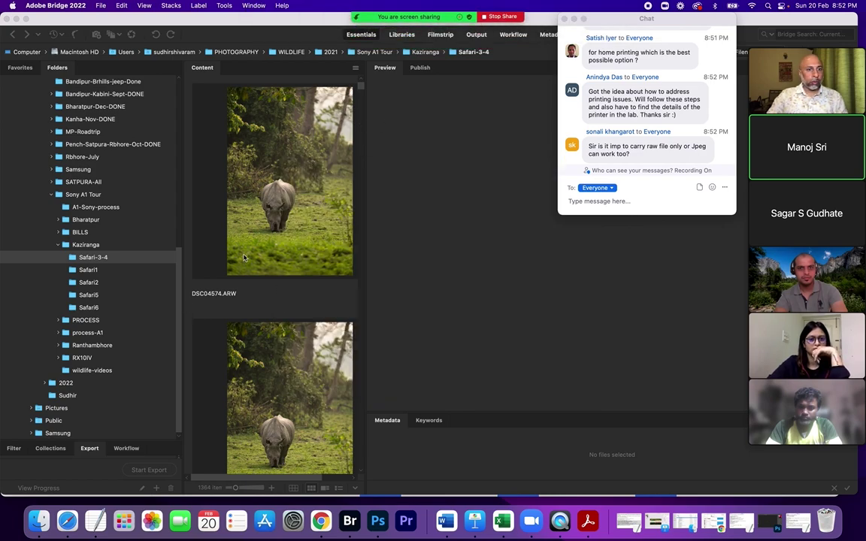
pyautogui.scroll(-10, 359, 87)
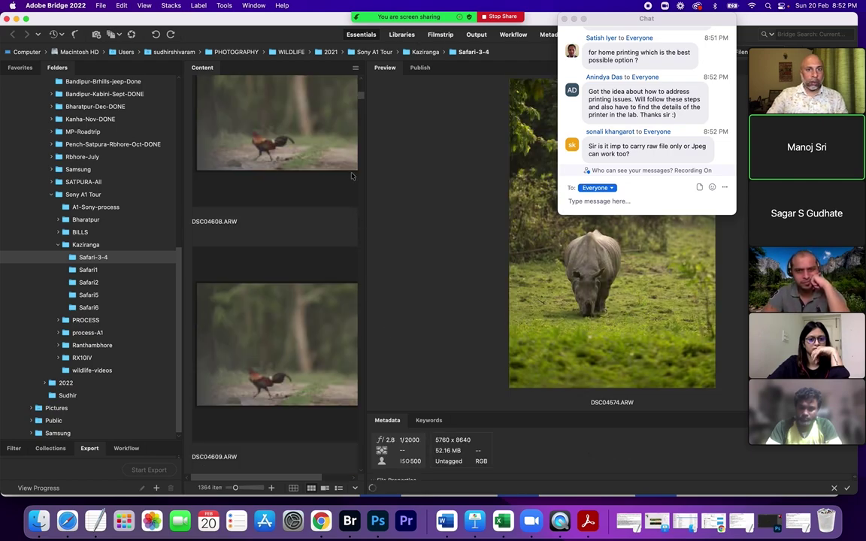
pyautogui.moveTo(361, 96); pyautogui.dragTo(361, 374)
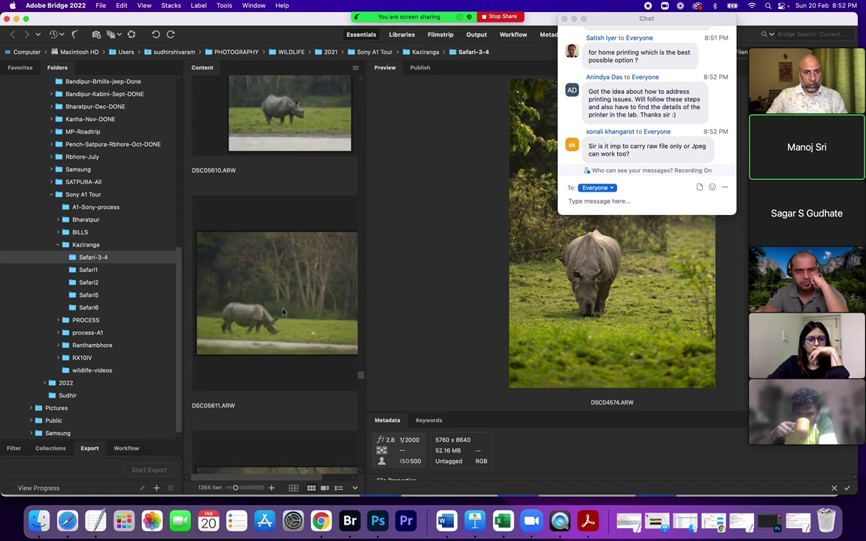
pyautogui.click(283, 309)
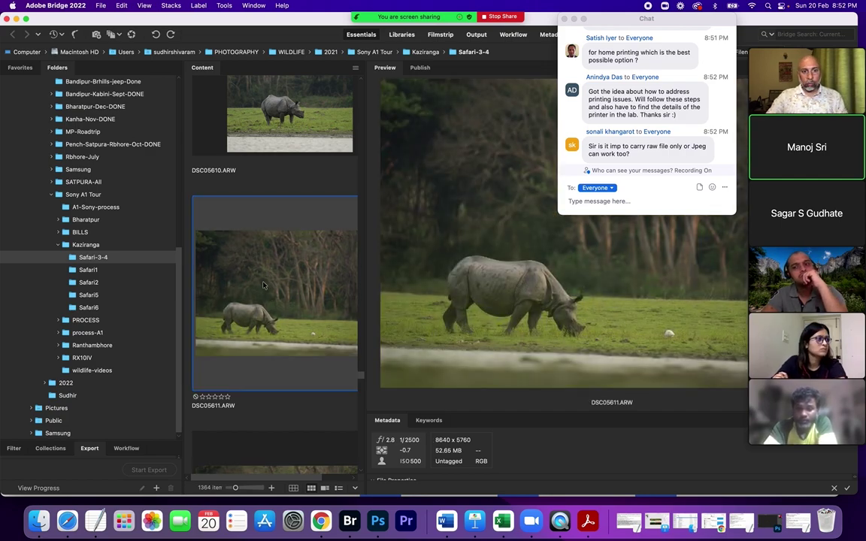
pyautogui.rightClick(270, 293)
pyautogui.click(304, 175)
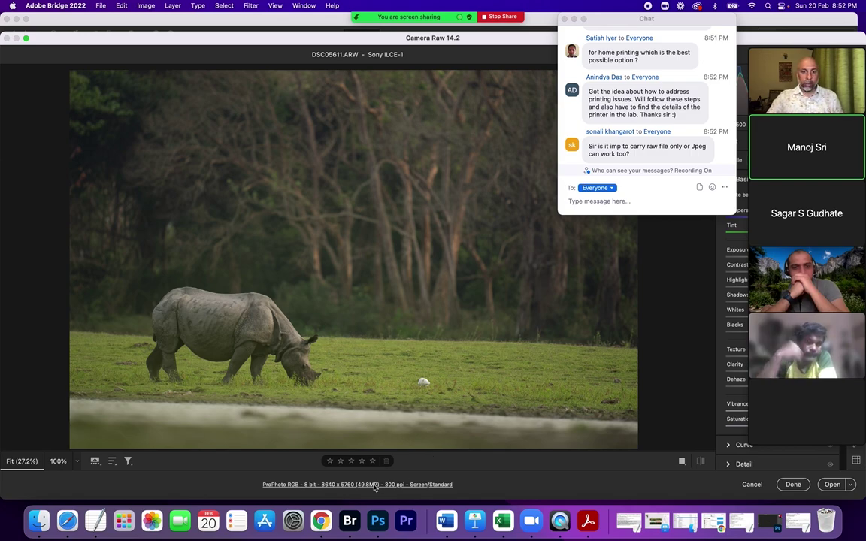
pyautogui.click(374, 485)
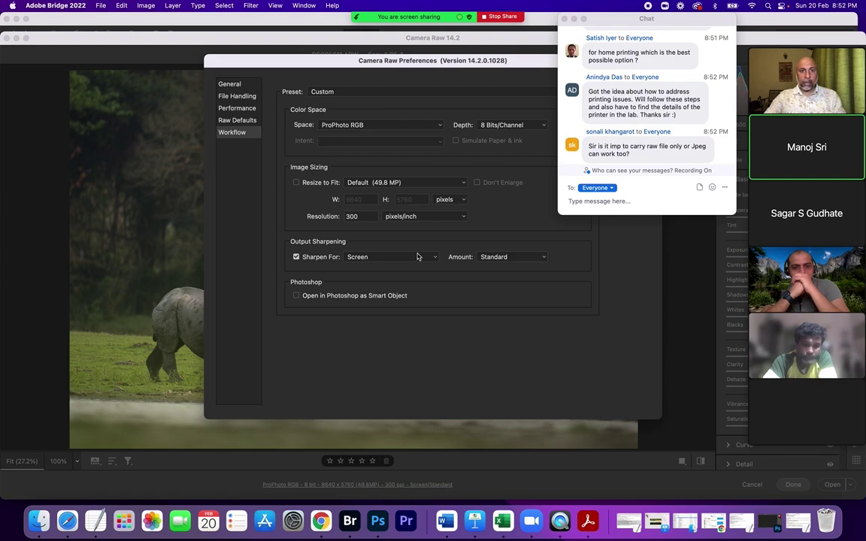
pyautogui.moveTo(361, 66); pyautogui.dragTo(291, 87)
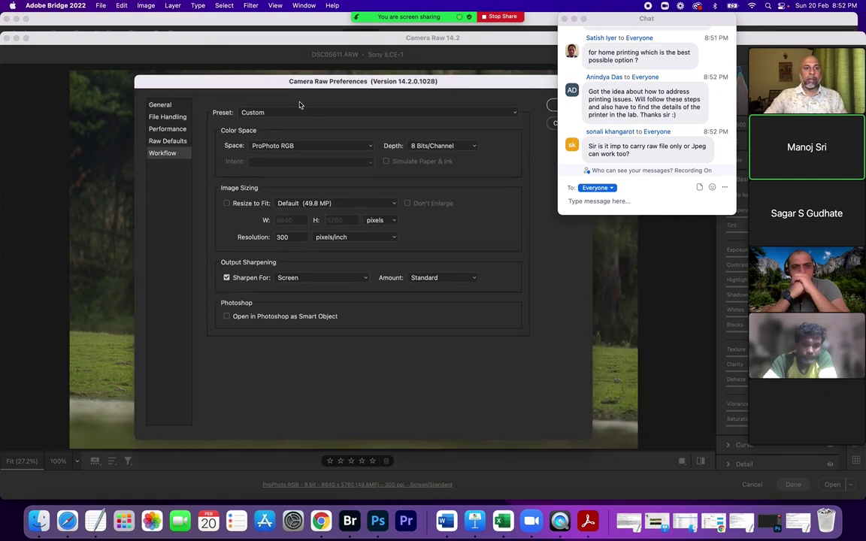
pyautogui.click(279, 236)
pyautogui.write('72')
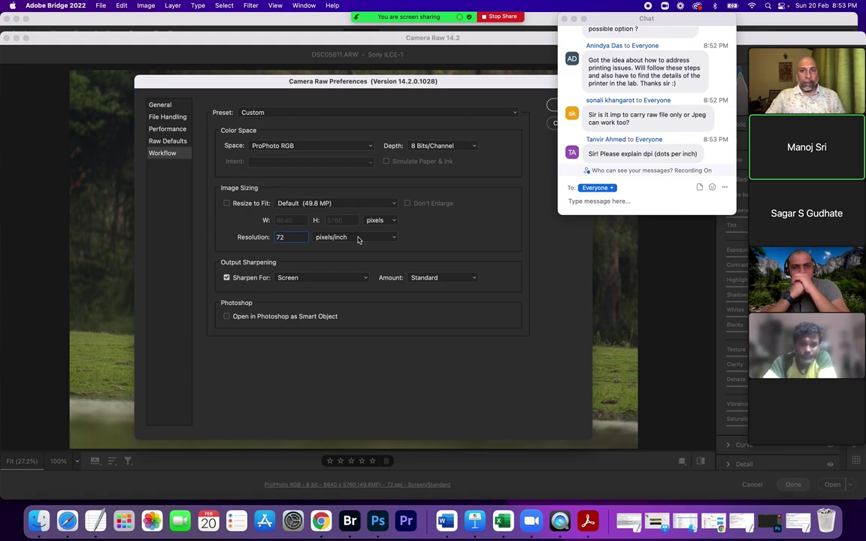
pyautogui.doubleClick(282, 237)
pyautogui.write('300')
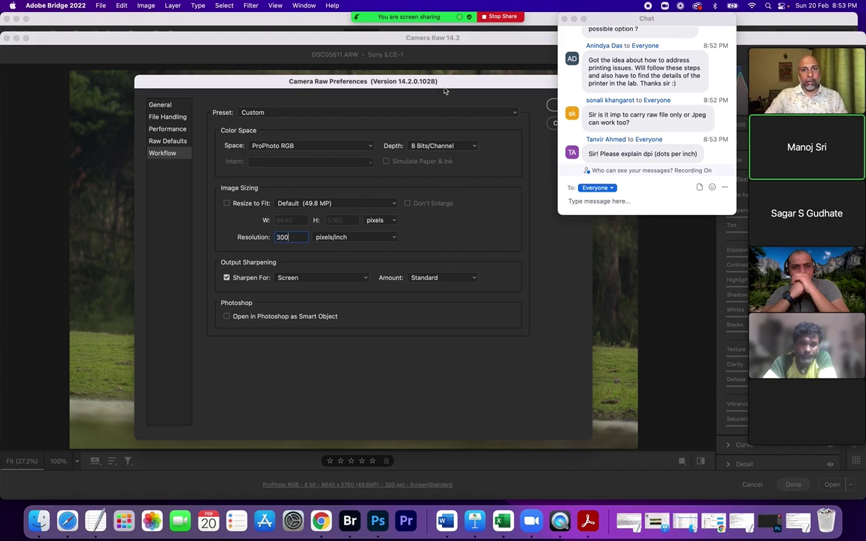
pyautogui.moveTo(406, 81); pyautogui.dragTo(352, 90)
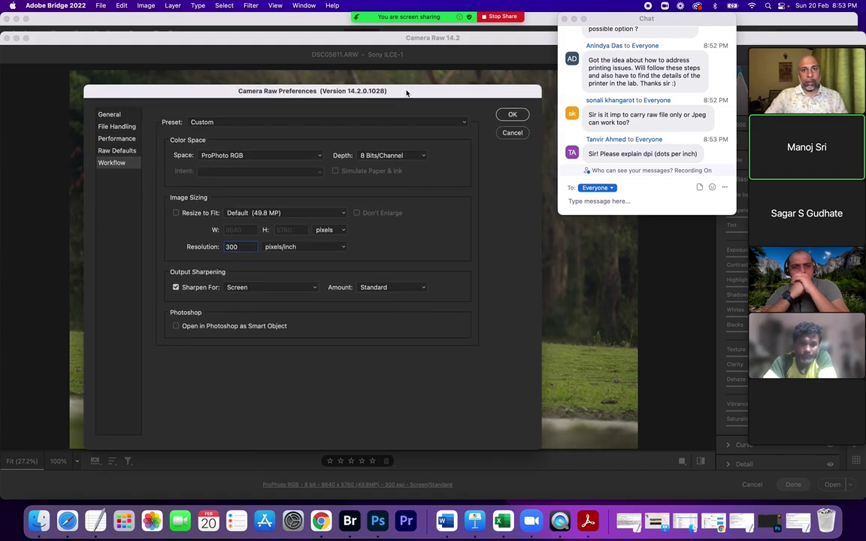
pyautogui.click(510, 114)
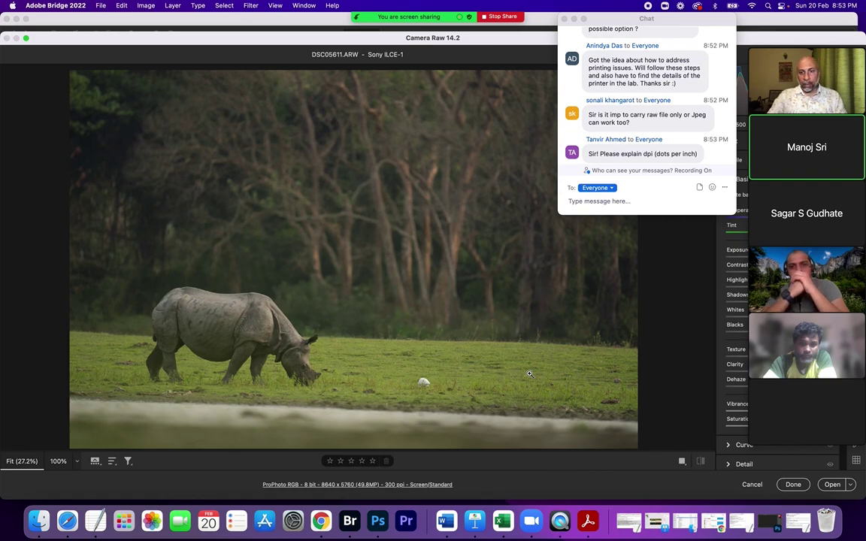
# View the rhino at 100%, hide the Zoom videos, and open the photo in Photoshop
pyautogui.press('super+alt+0')
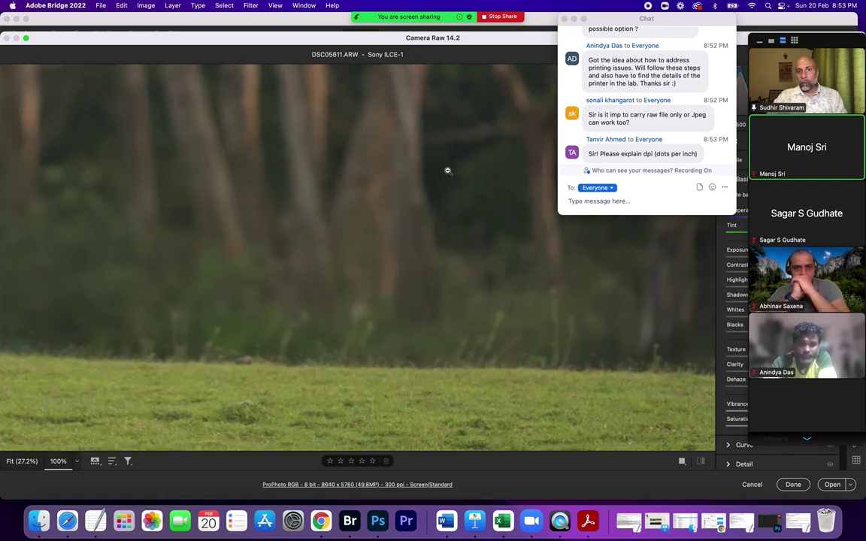
pyautogui.click(760, 42)
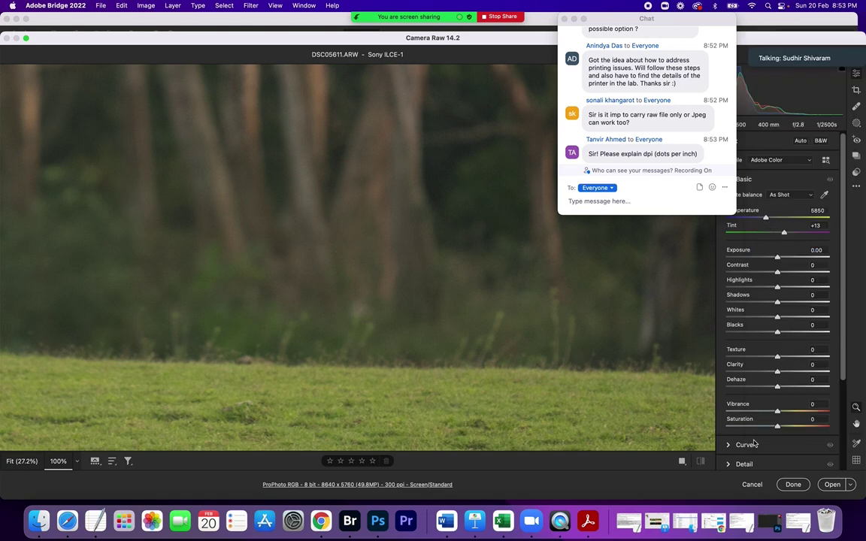
pyautogui.click(833, 485)
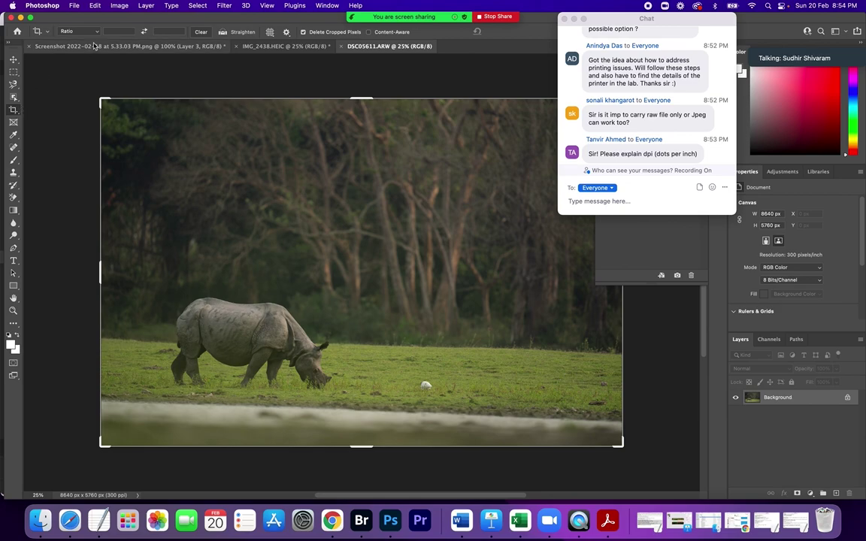
# Enter a 24 × 18 in crop ratio and shrink the crop box around the rhino
pyautogui.click(115, 33)
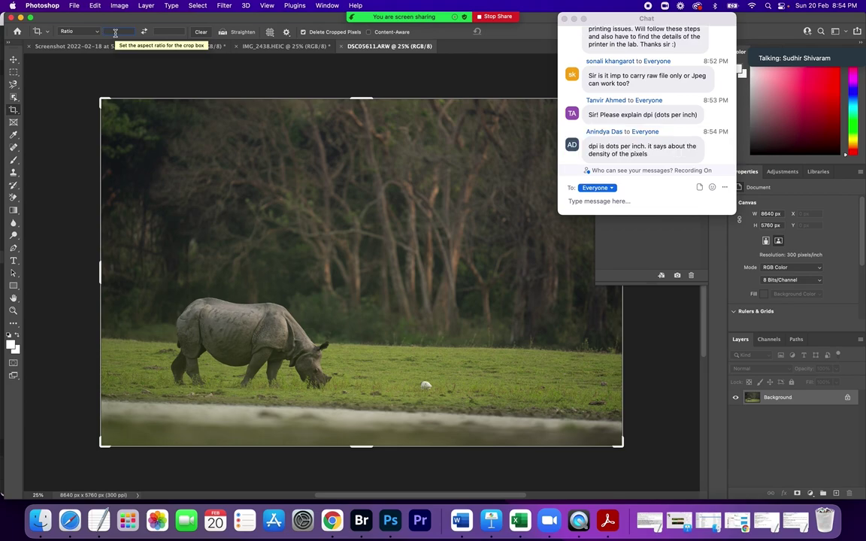
pyautogui.write('24in')
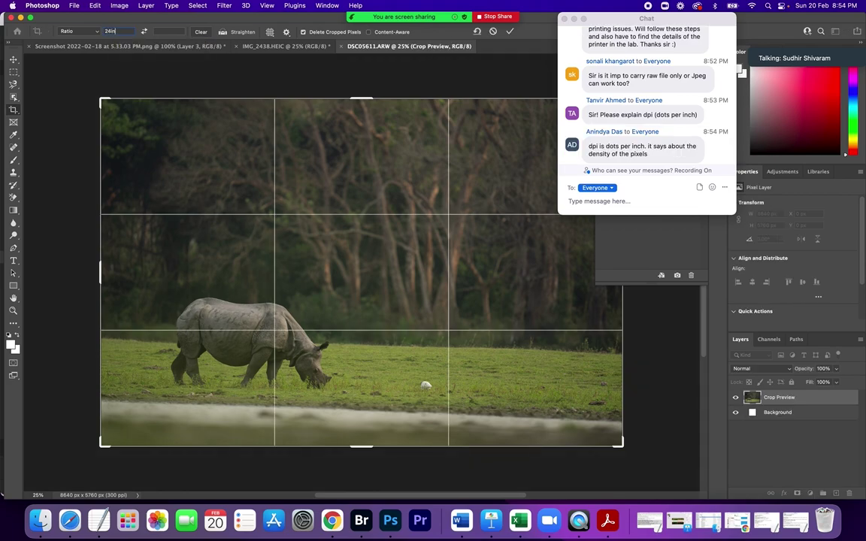
pyautogui.press('Tab')
pyautogui.write('18in')
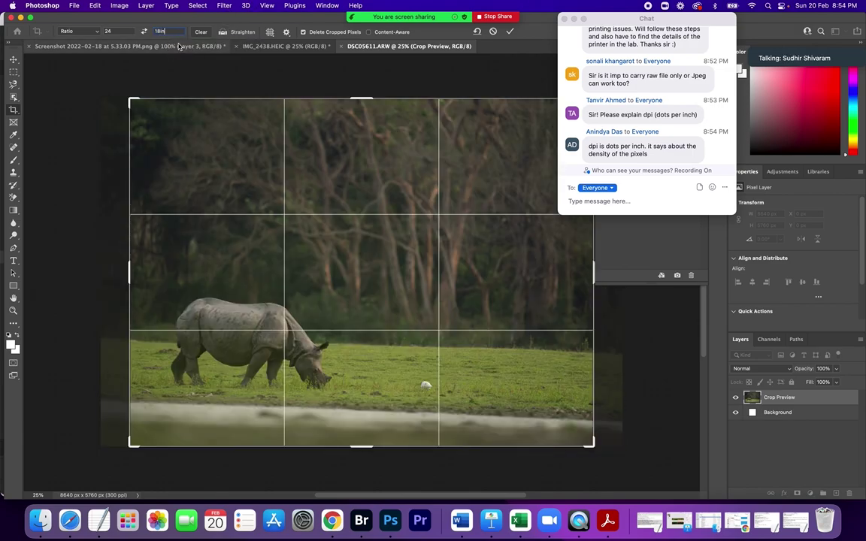
pyautogui.moveTo(605, 19); pyautogui.dragTo(737, 20)
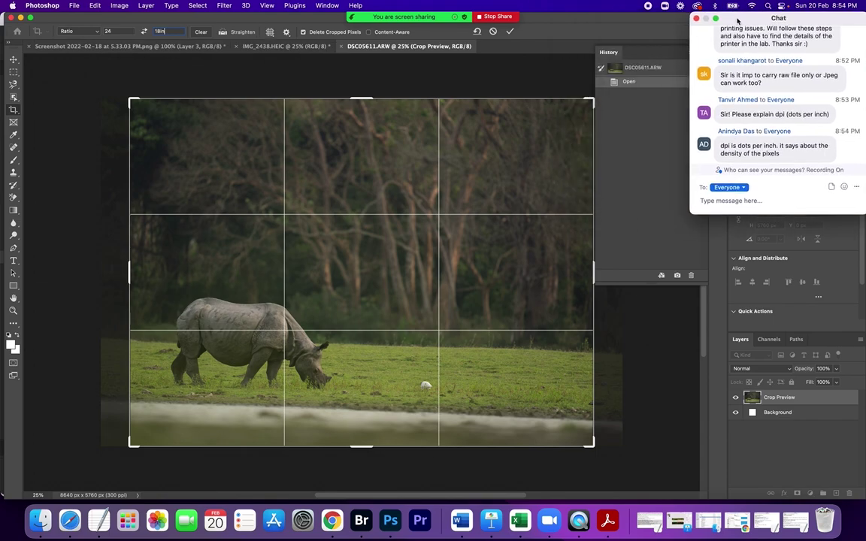
pyautogui.click(591, 97)
pyautogui.moveTo(591, 97); pyautogui.dragTo(494, 143)
# Correct the crop proportions to 24 in × 16 in
pyautogui.write('16')
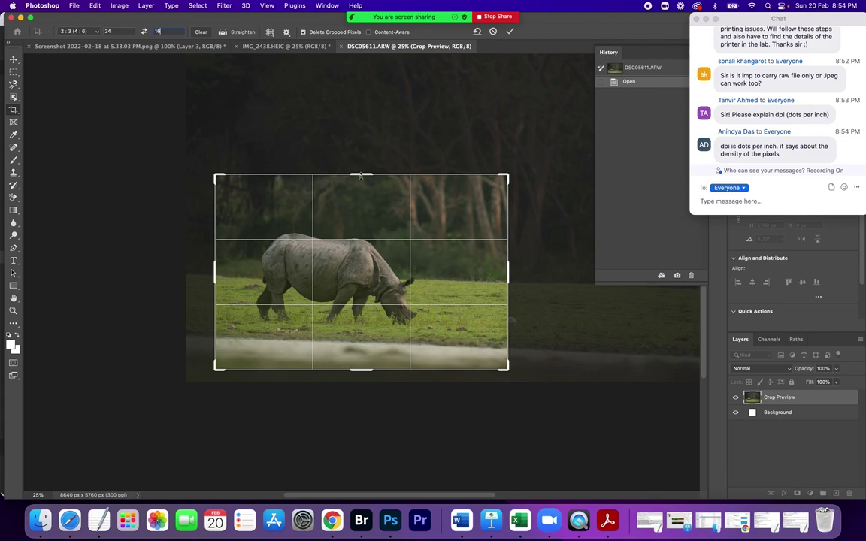
pyautogui.press('Return')
pyautogui.click(127, 33)
pyautogui.write('24in')
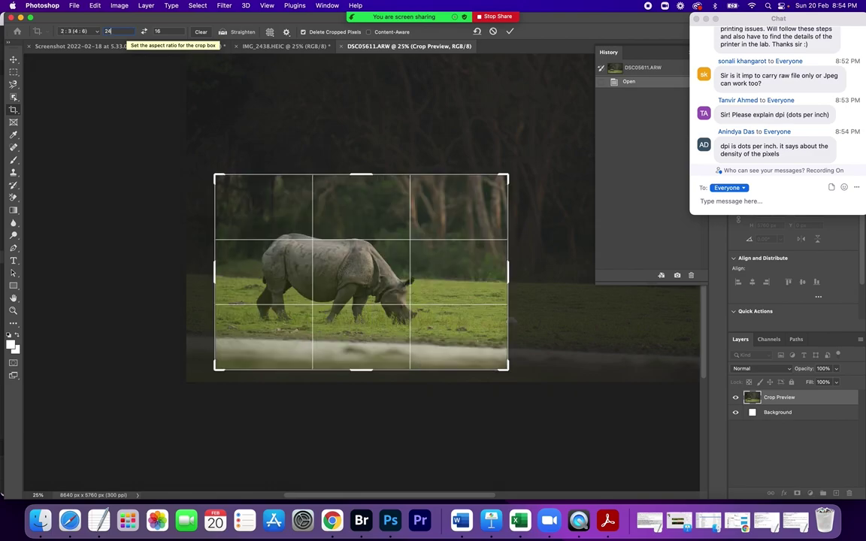
pyautogui.click(167, 31)
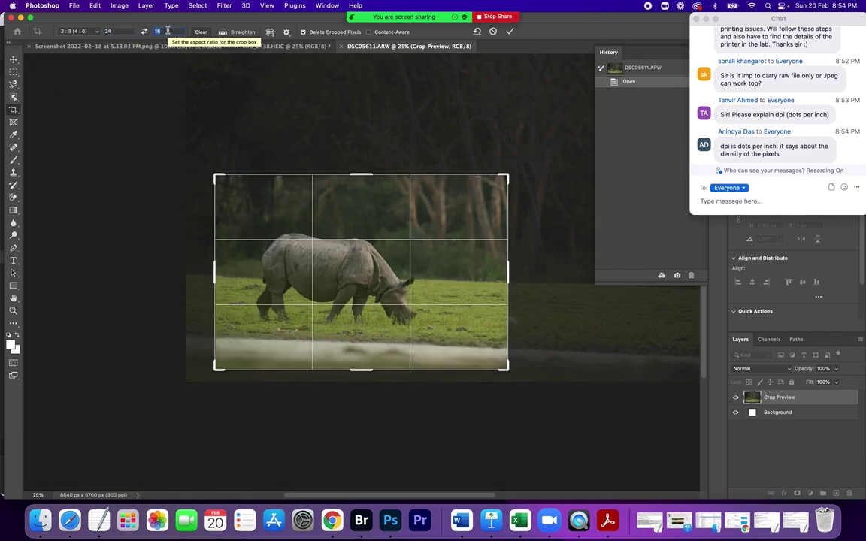
pyautogui.write('16in')
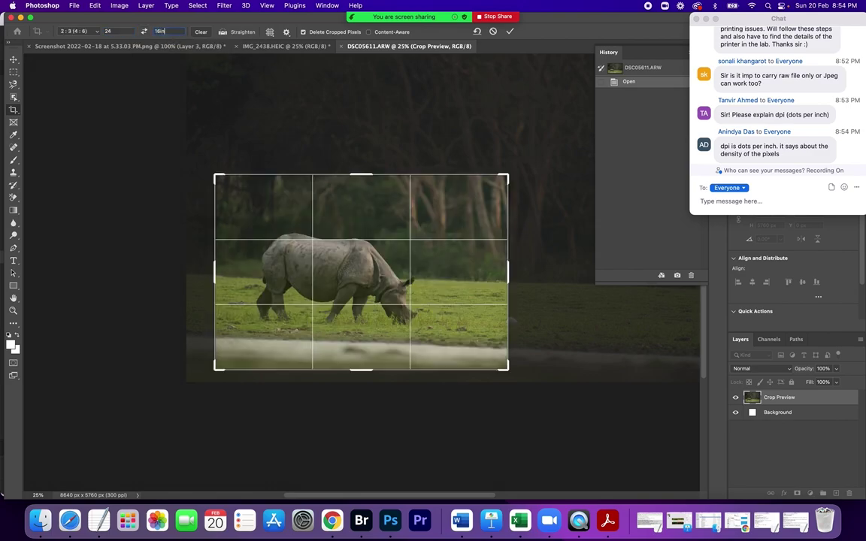
pyautogui.click(93, 31)
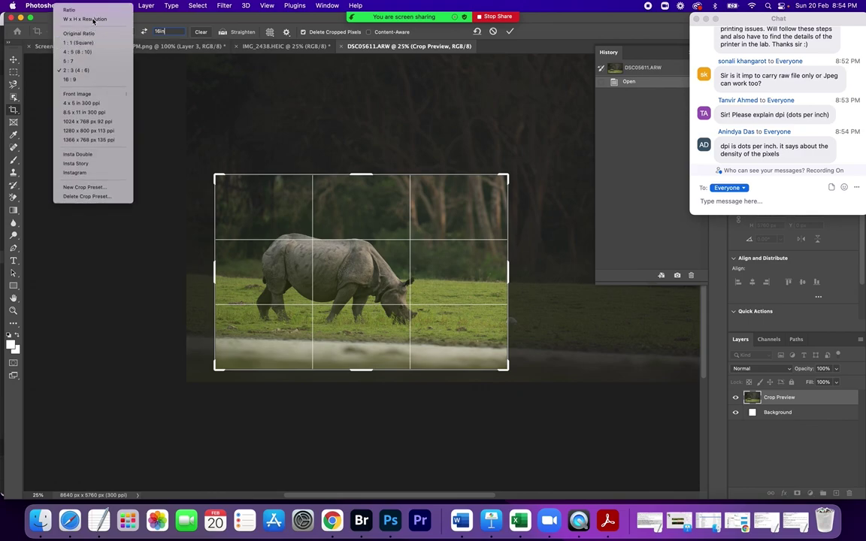
# Switch the crop preset to W x H x Resolution and start entering 12 in and 8
pyautogui.click(93, 20)
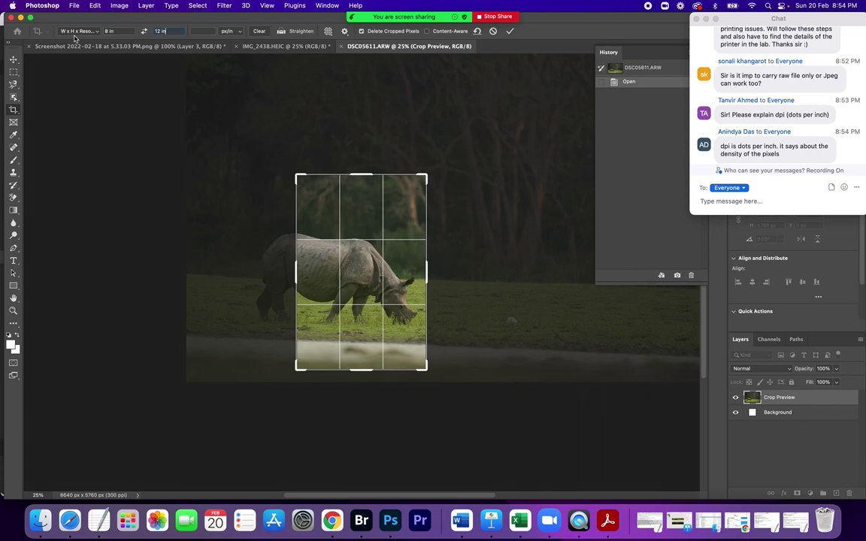
pyautogui.click(81, 33)
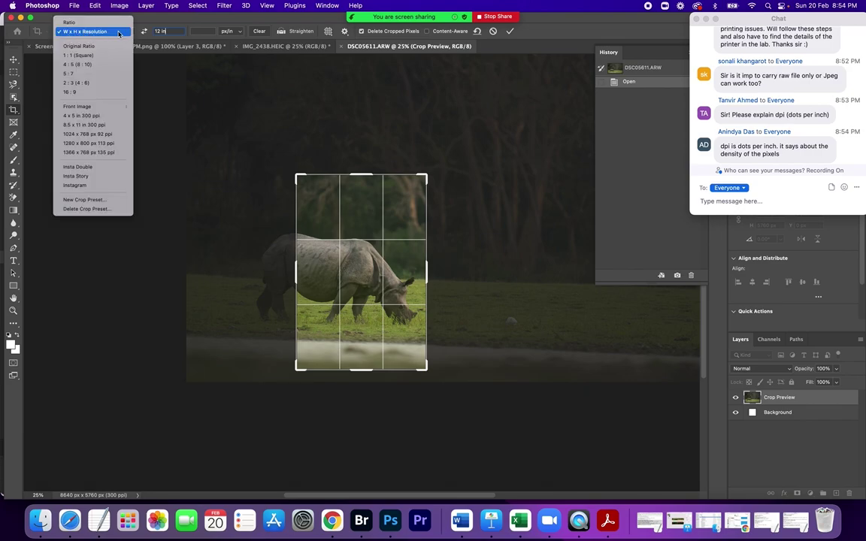
pyautogui.click(178, 32)
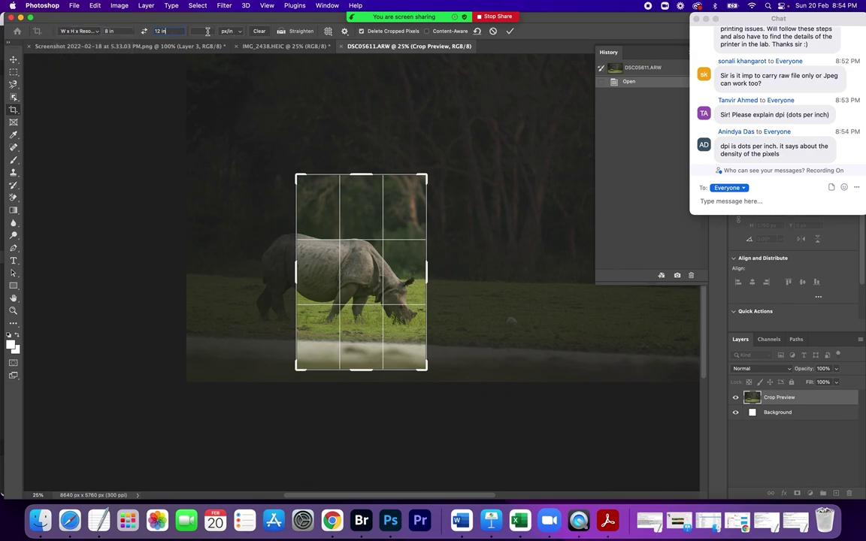
pyautogui.click(167, 31)
pyautogui.write('12in')
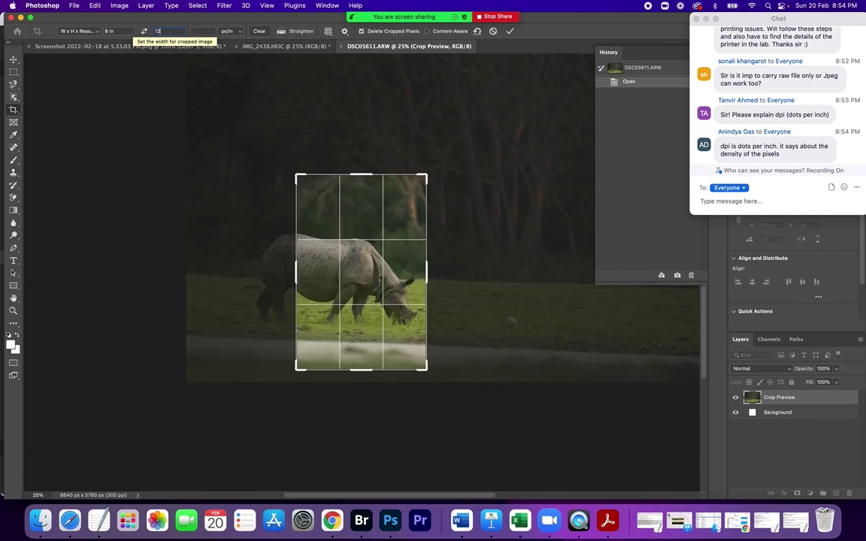
pyautogui.click(203, 32)
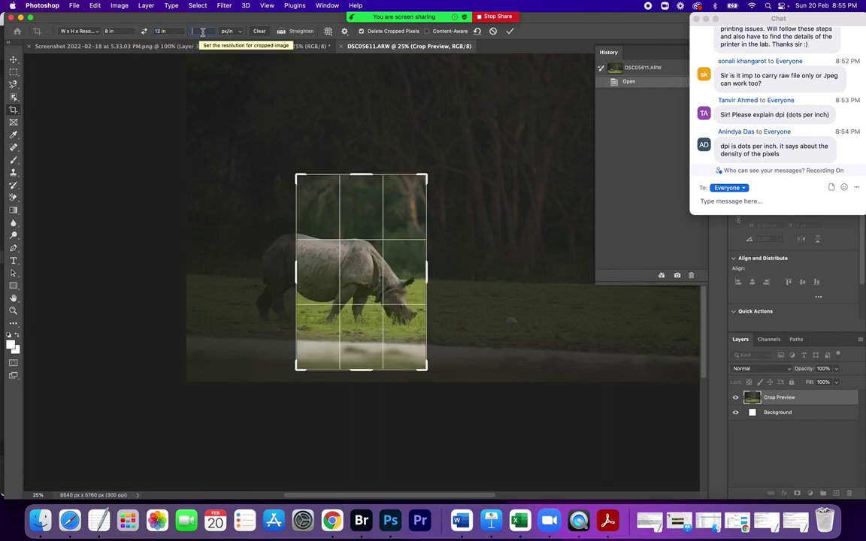
pyautogui.write('8')
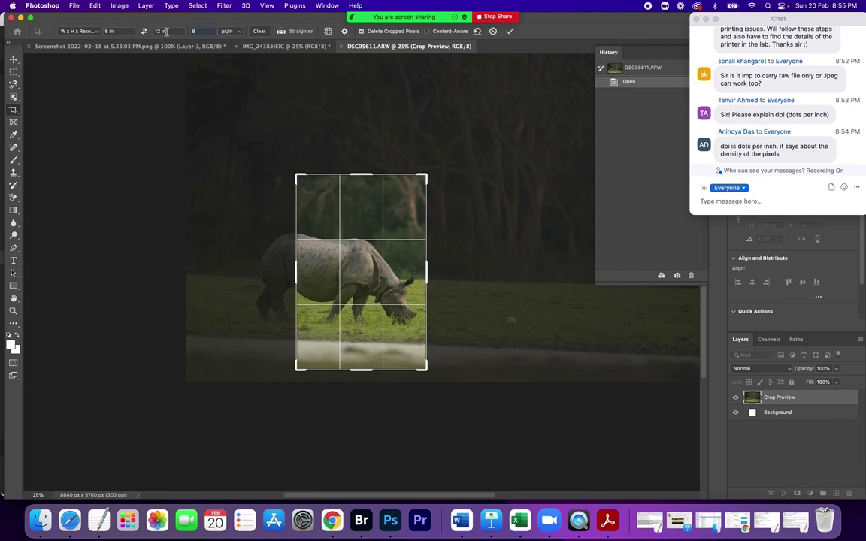
# Set the crop size to 12 in × 8 in at 300 px/in
pyautogui.moveTo(114, 31); pyautogui.dragTo(79, 31)
pyautogui.write('12in')
pyautogui.press('Tab')
pyautogui.write('8')
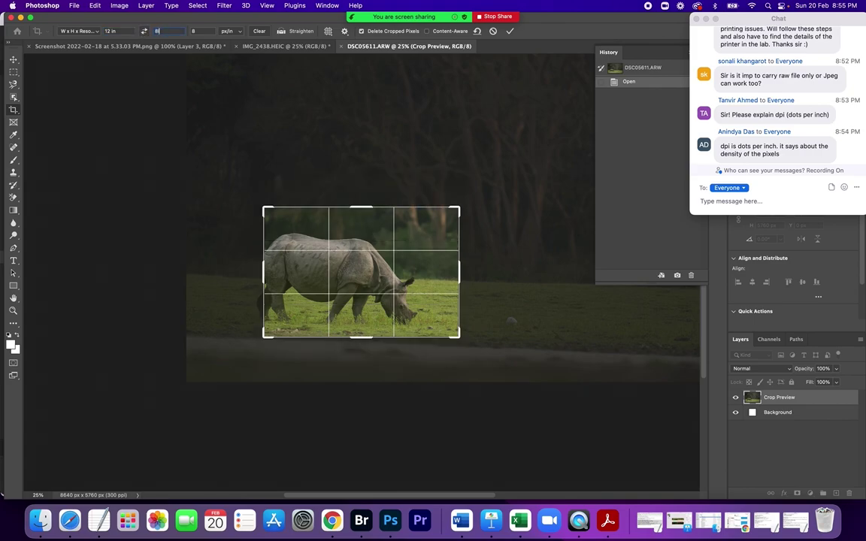
pyautogui.press('Tab')
pyautogui.write('300')
# Enlarge the crop box to include more trees and foreground, then apply the crop
pyautogui.moveTo(460, 207); pyautogui.dragTo(525, 163)
pyautogui.moveTo(344, 270); pyautogui.dragTo(359, 254)
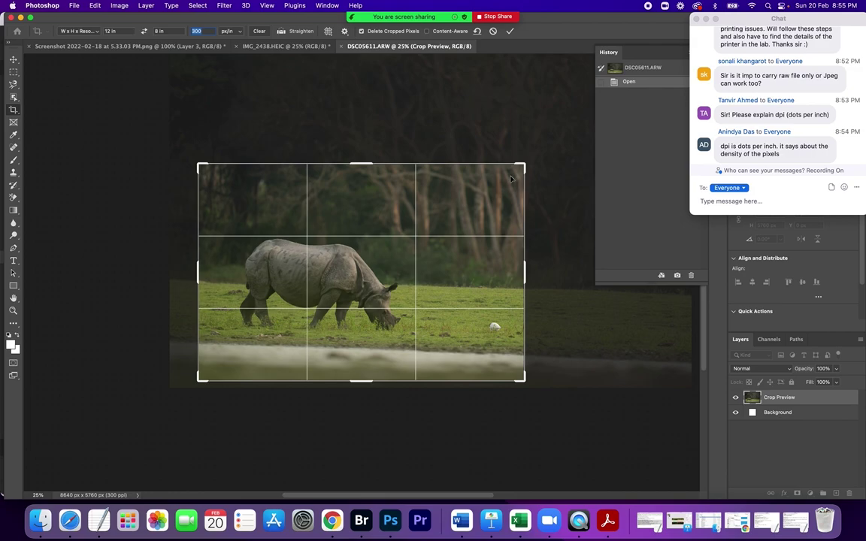
pyautogui.moveTo(524, 164); pyautogui.dragTo(559, 141)
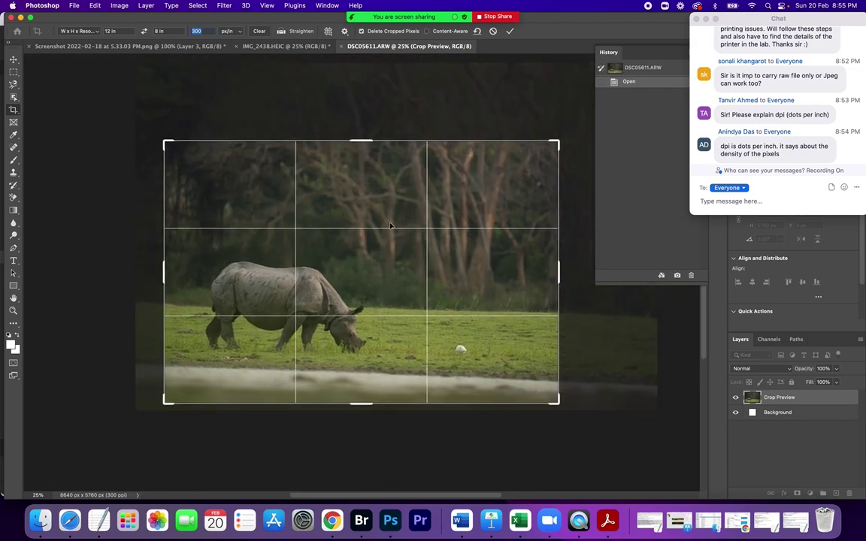
pyautogui.click(511, 32)
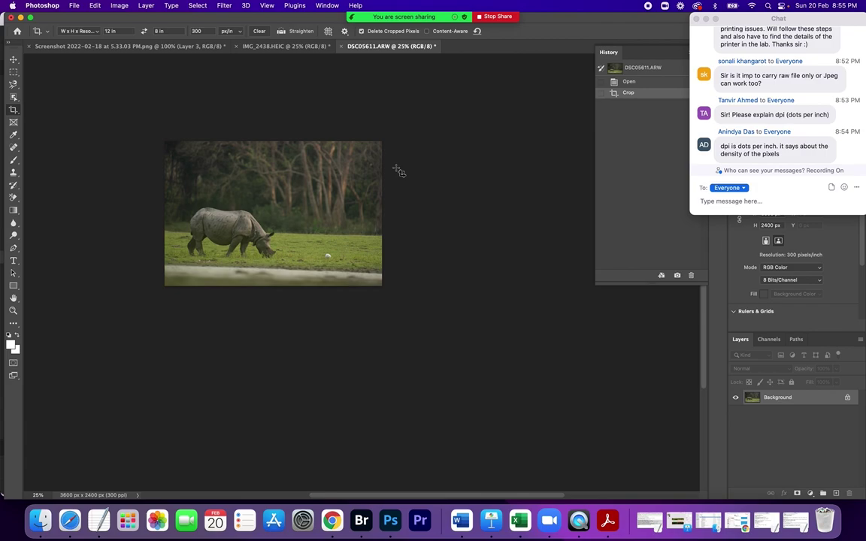
# Check Image Size in inches, confirming 12 × 8 in at 300 ppi, then cancel
pyautogui.click(119, 6)
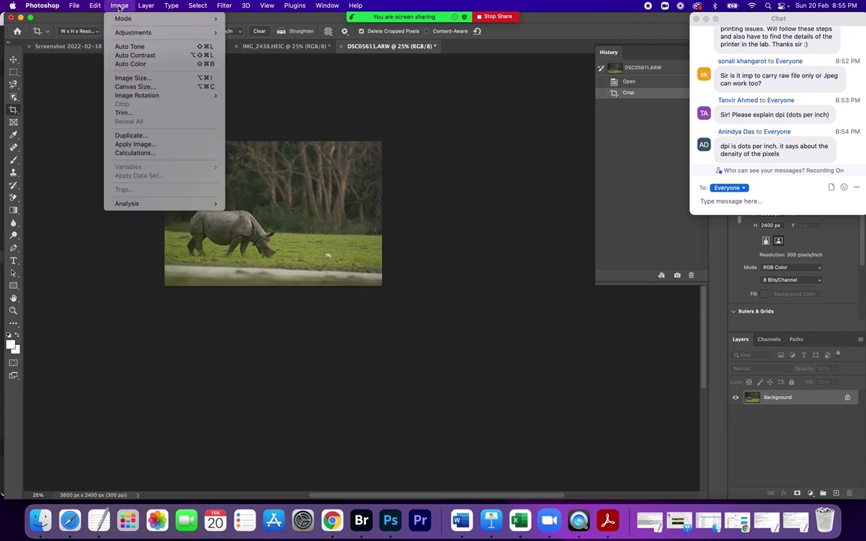
pyautogui.click(133, 78)
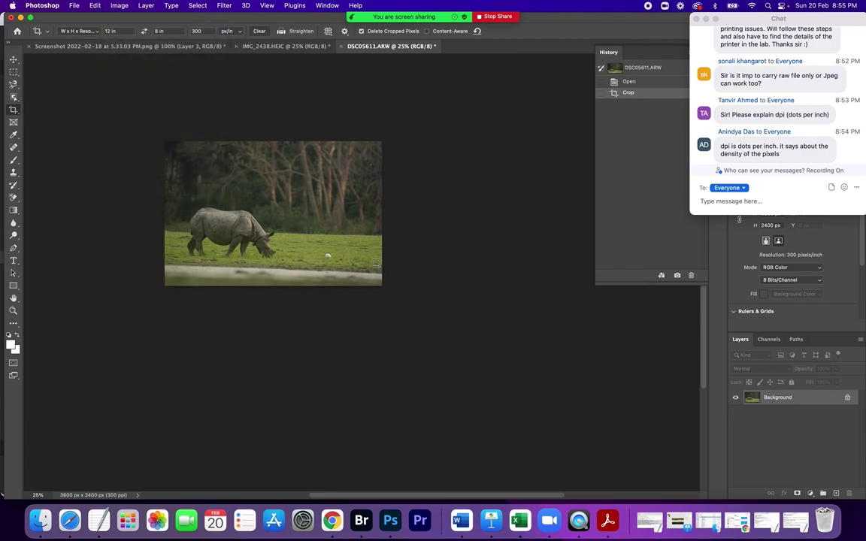
pyautogui.click(533, 234)
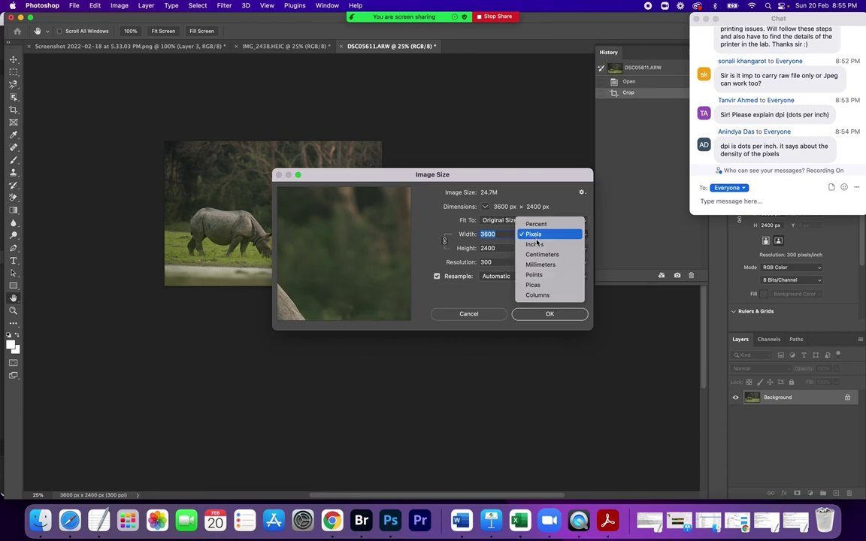
pyautogui.click(535, 245)
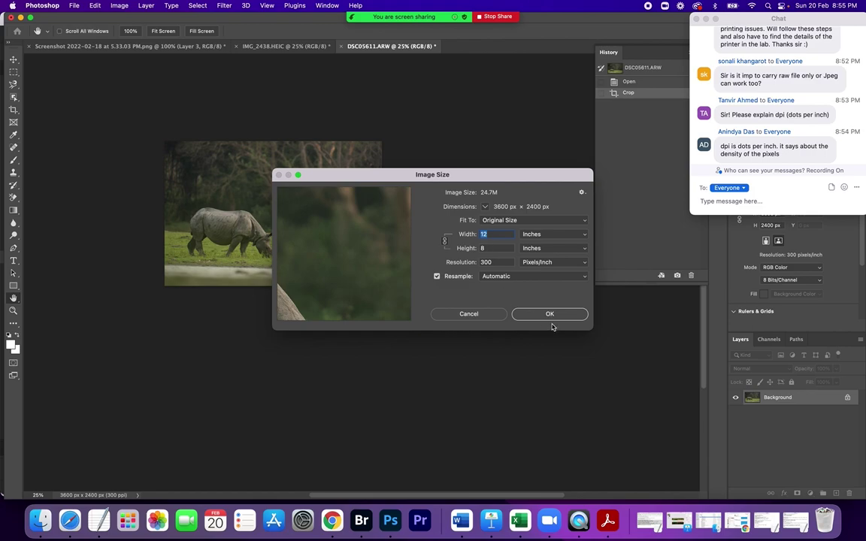
pyautogui.click(467, 314)
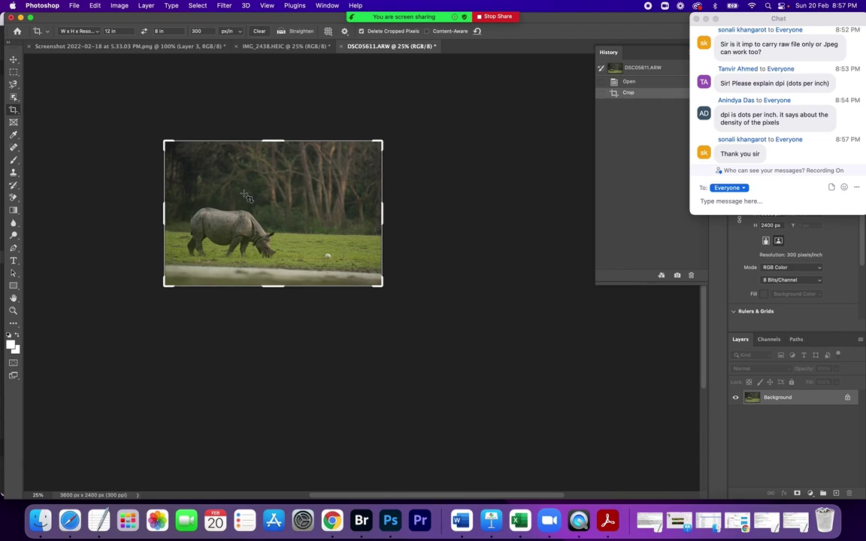
pyautogui.press('XF86AudioRaiseVolume')
# Switch to Adobe Bridge from the Dock
pyautogui.click(361, 520)
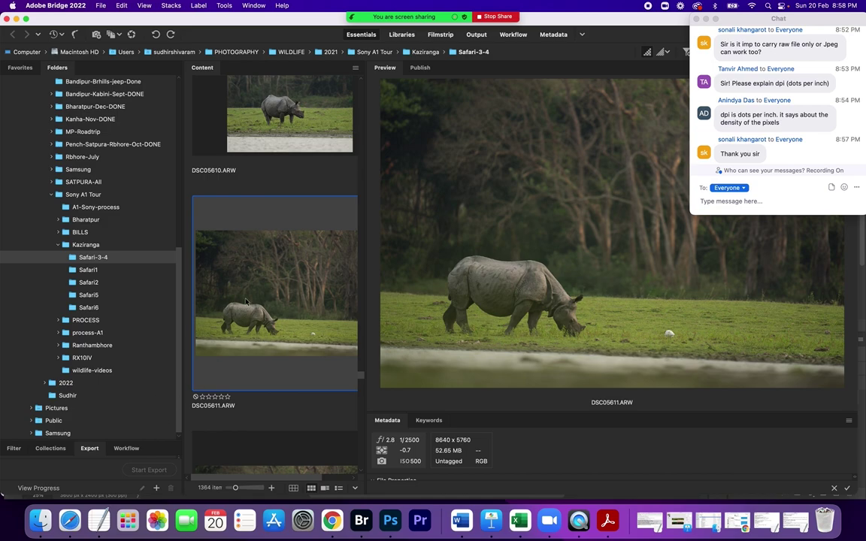
pyautogui.click(40, 520)
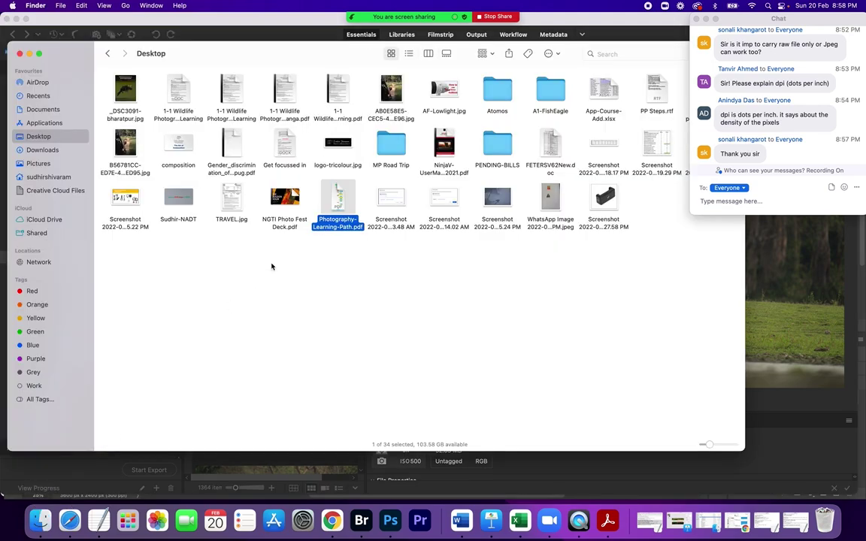
pyautogui.click(56, 178)
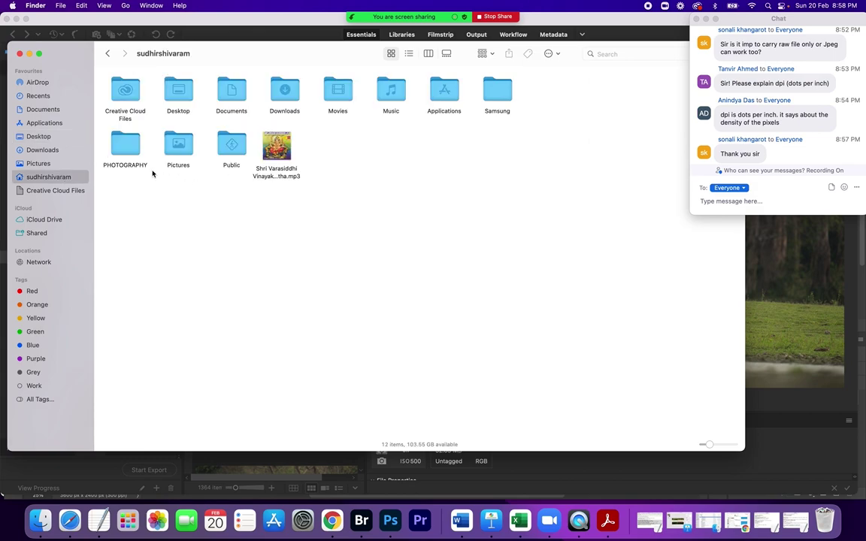
pyautogui.doubleClick(120, 132)
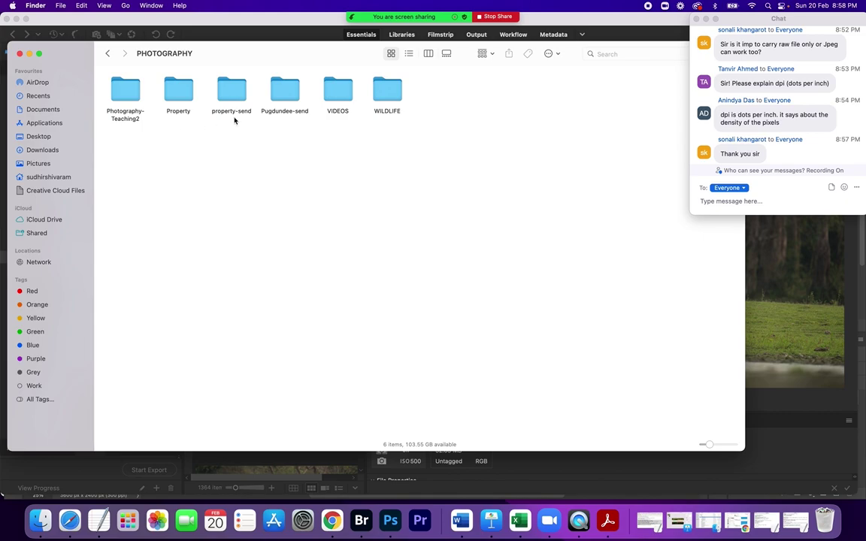
pyautogui.doubleClick(387, 90)
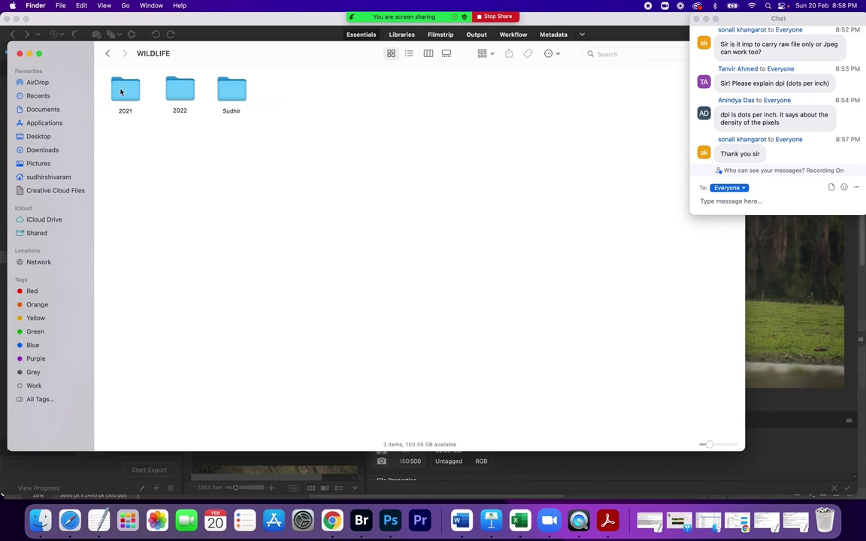
pyautogui.doubleClick(127, 90)
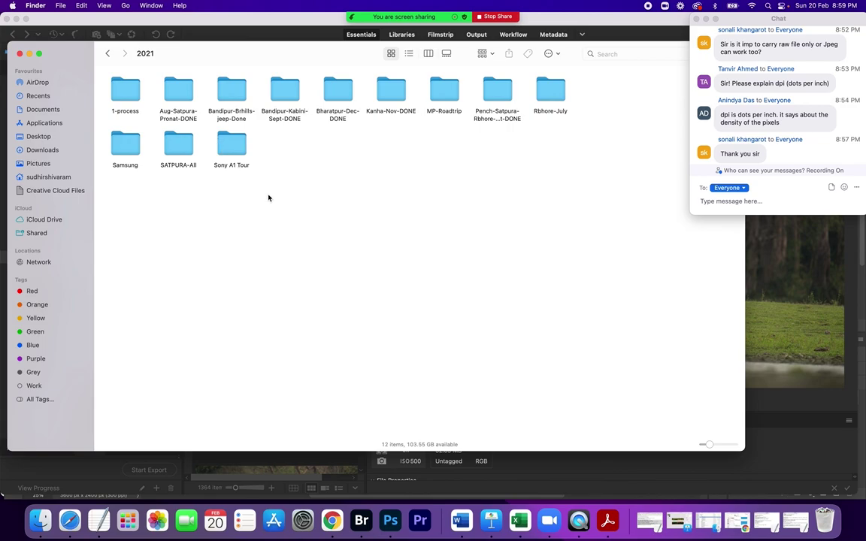
pyautogui.doubleClick(340, 91)
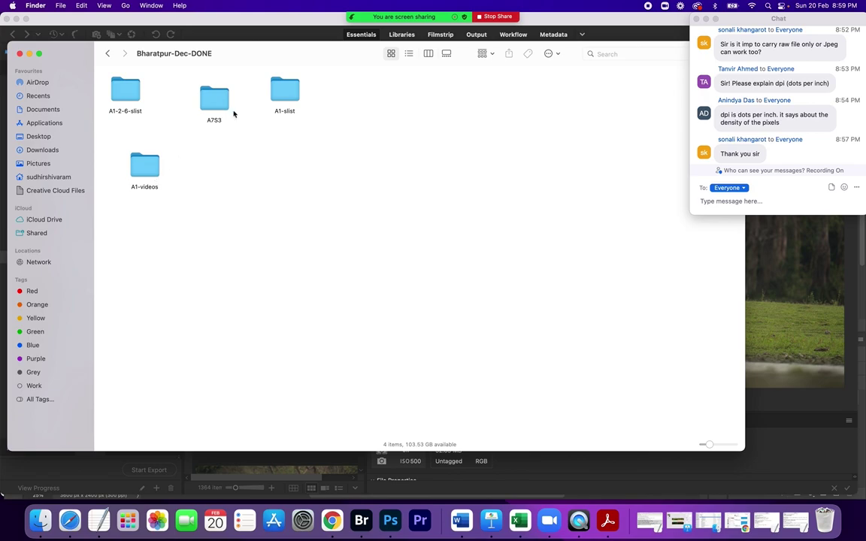
pyautogui.click(283, 94)
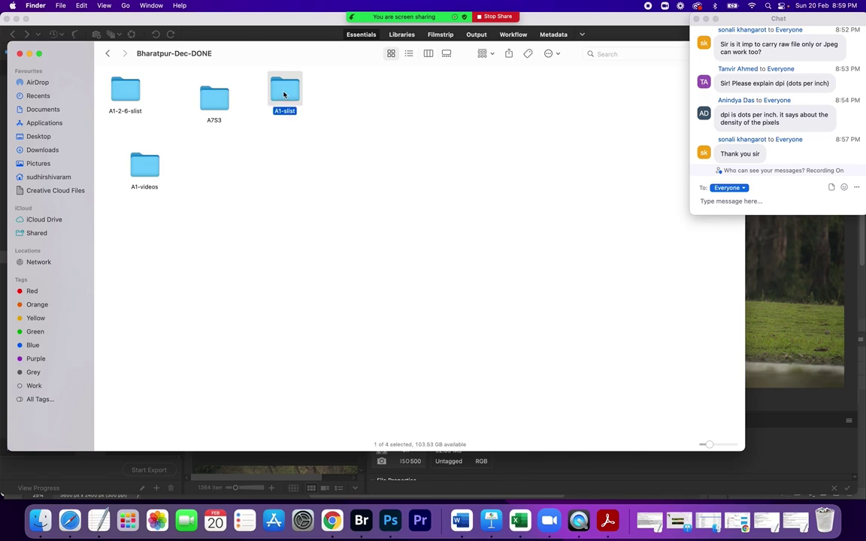
pyautogui.doubleClick(284, 95)
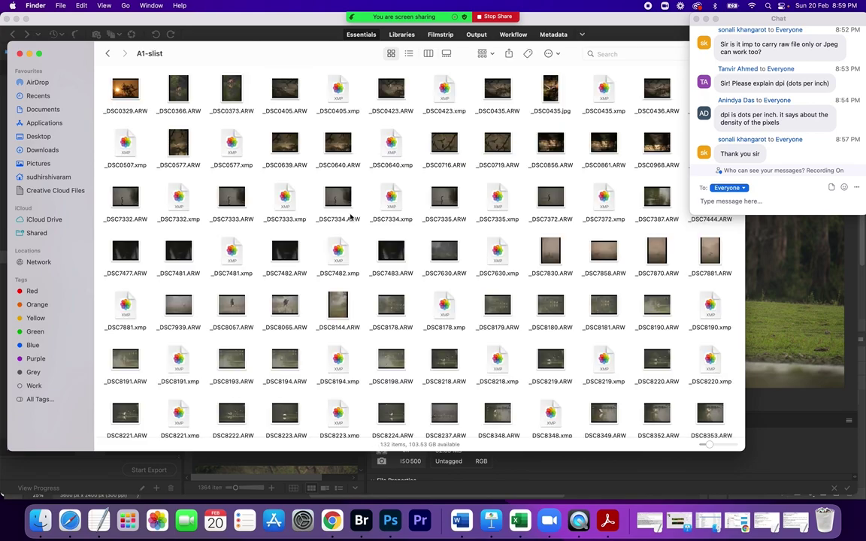
pyautogui.click(337, 96)
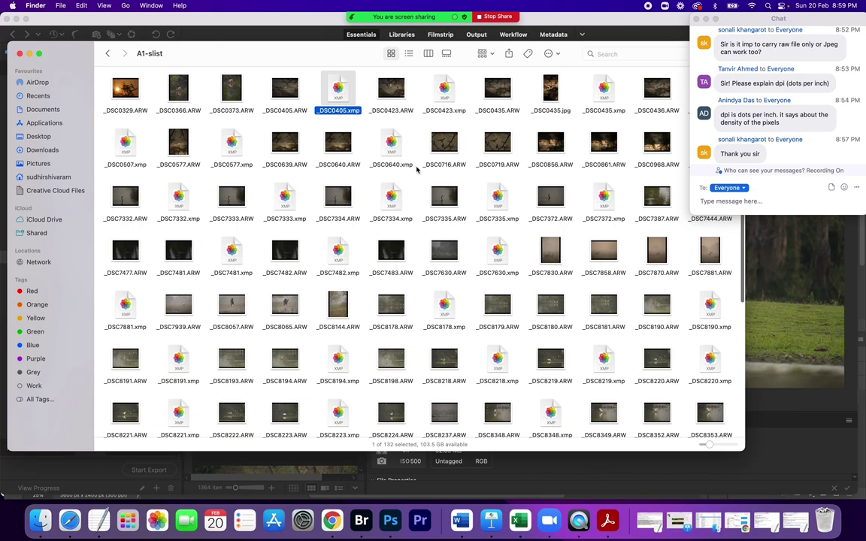
pyautogui.scroll(-6, 416, 169)
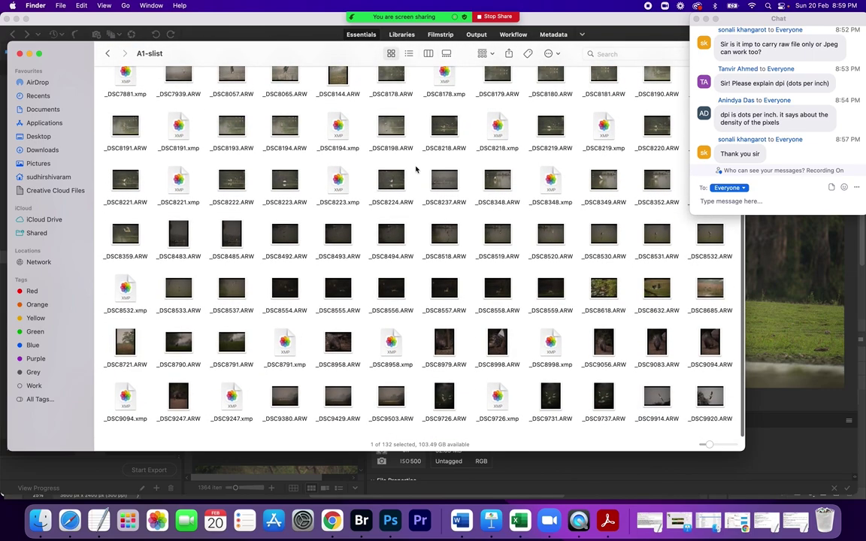
pyautogui.scroll(3, 416, 169)
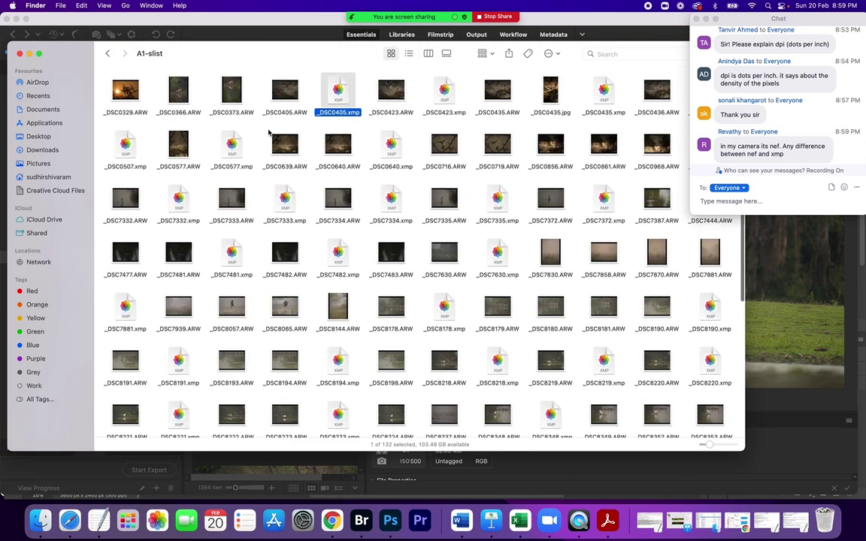
pyautogui.click(108, 54)
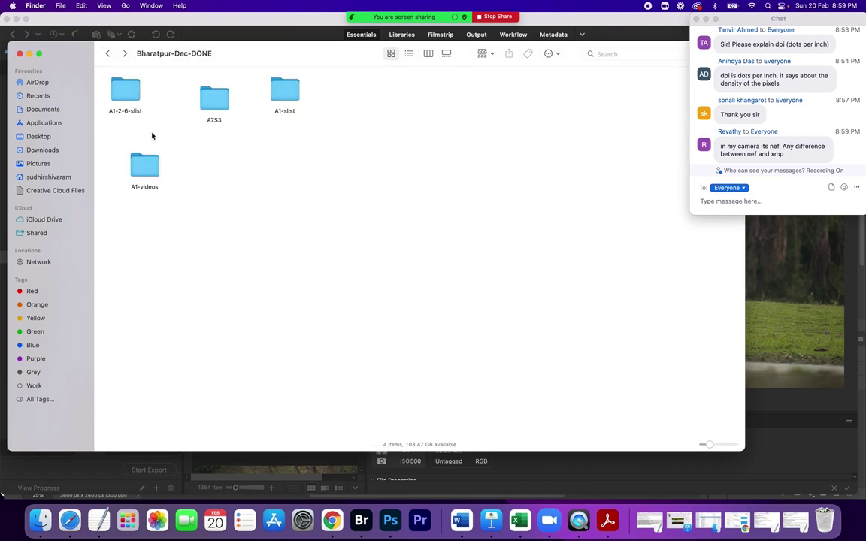
pyautogui.doubleClick(122, 91)
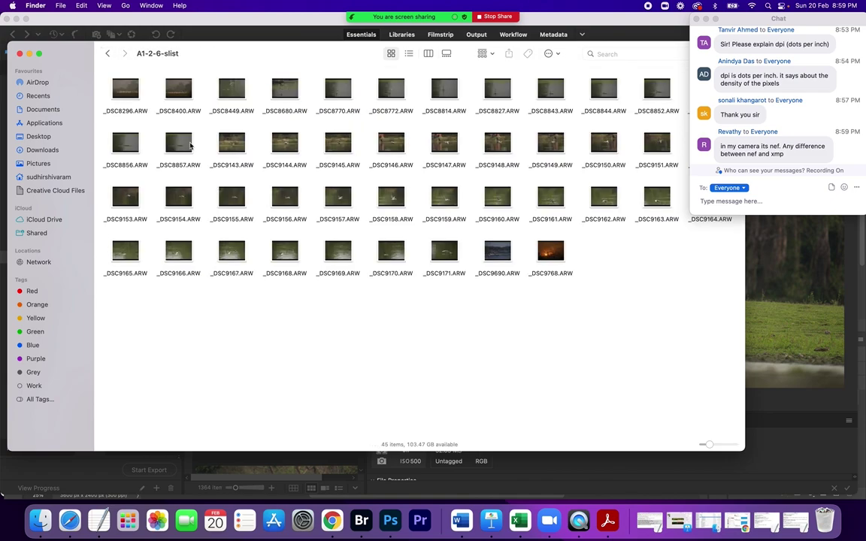
pyautogui.click(108, 53)
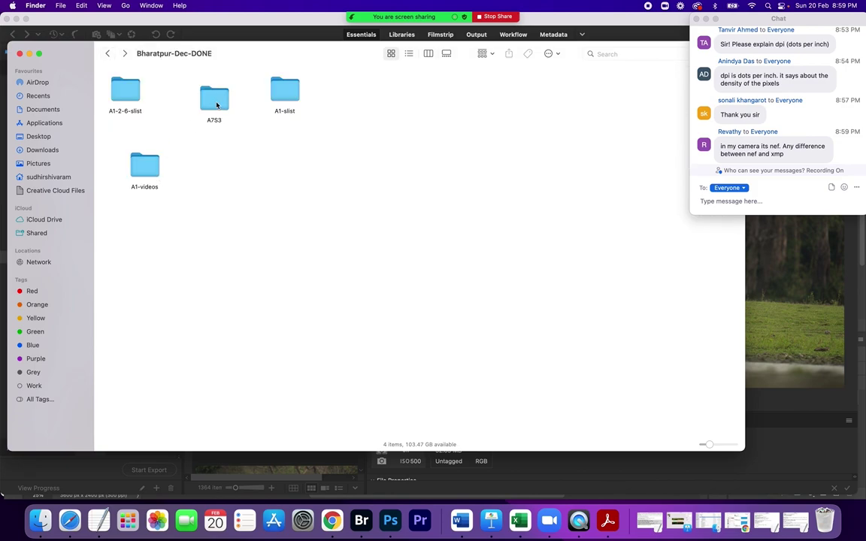
pyautogui.click(107, 54)
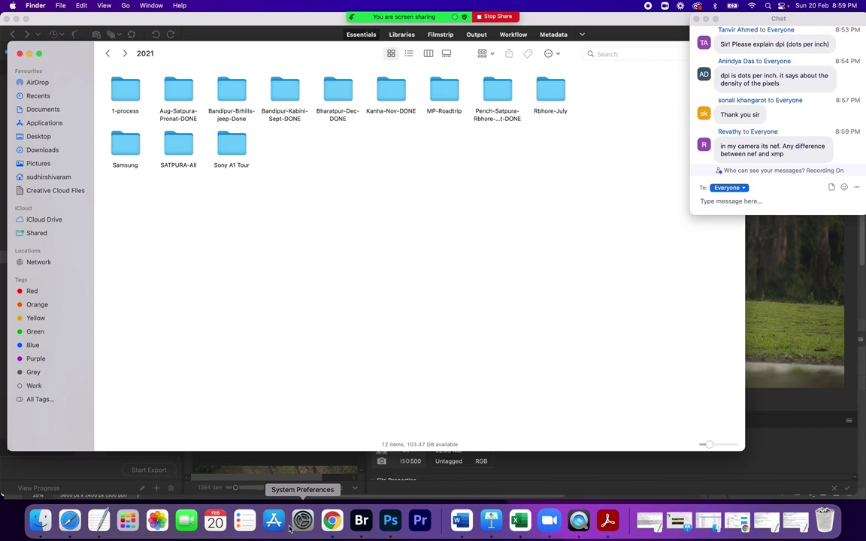
pyautogui.press('super+Tab')
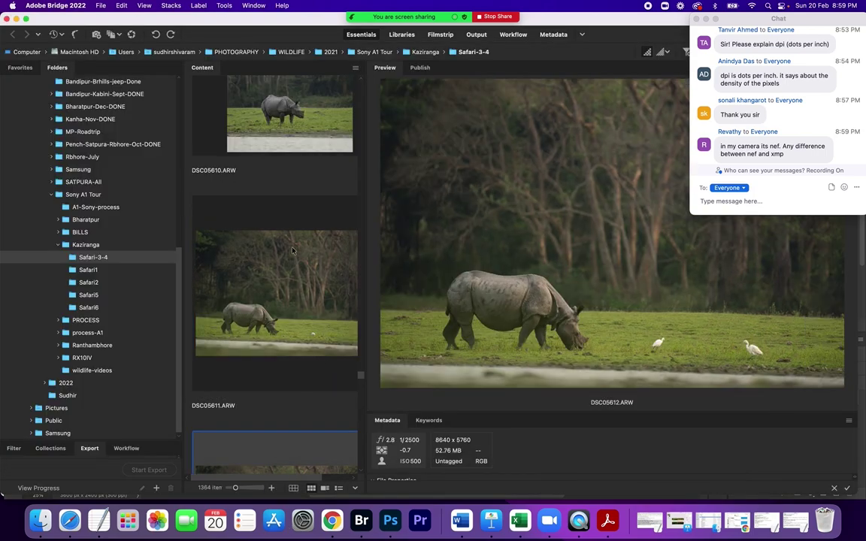
# Select the grazing rhino shot DSC05611.ARW and open it in Camera Raw
pyautogui.click(244, 260)
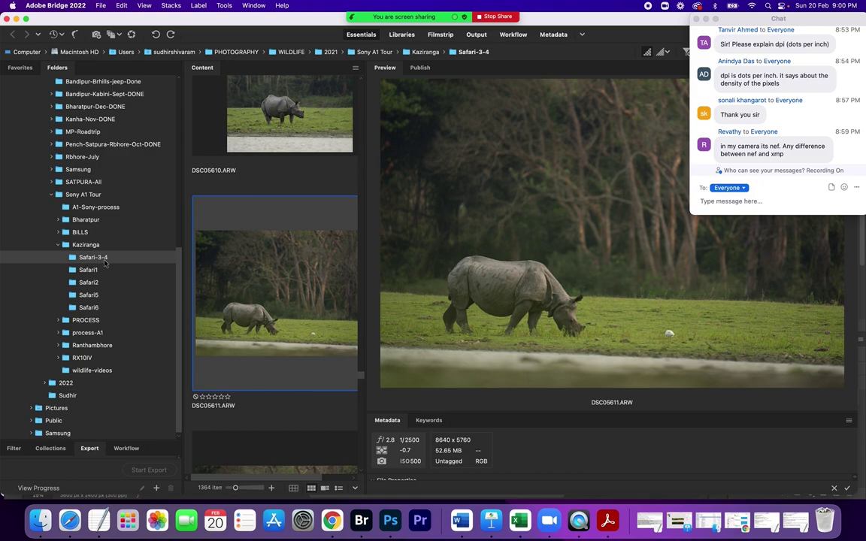
pyautogui.rightClick(253, 270)
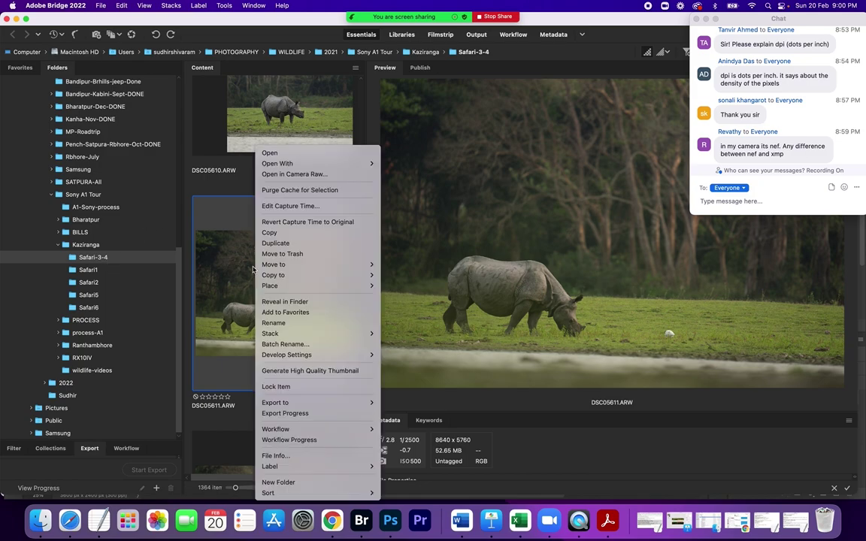
pyautogui.click(293, 176)
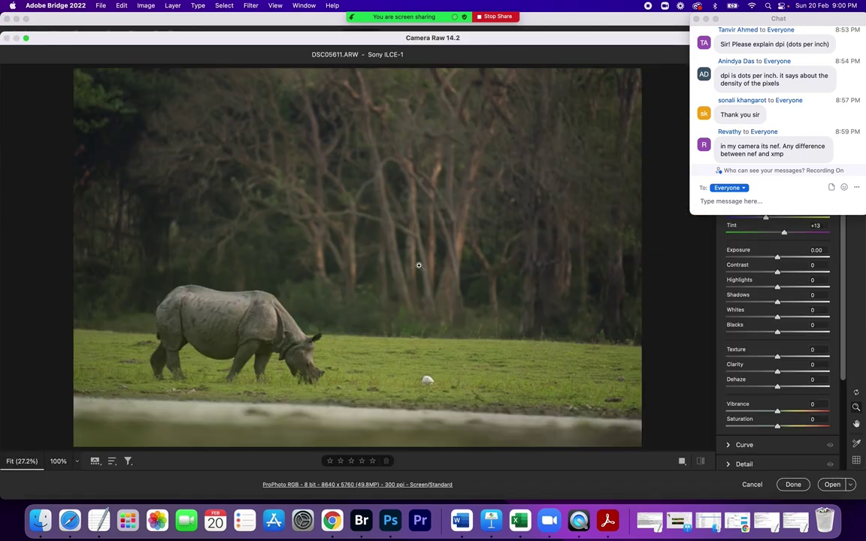
# Raise the rhino photo's Contrast to +19, then cancel Camera Raw without applying it
pyautogui.moveTo(778, 271); pyautogui.dragTo(788, 272)
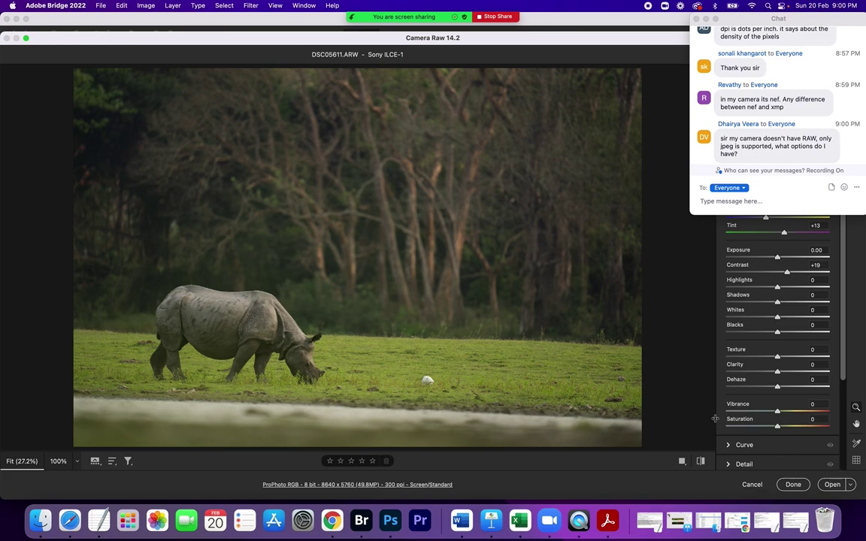
pyautogui.click(751, 485)
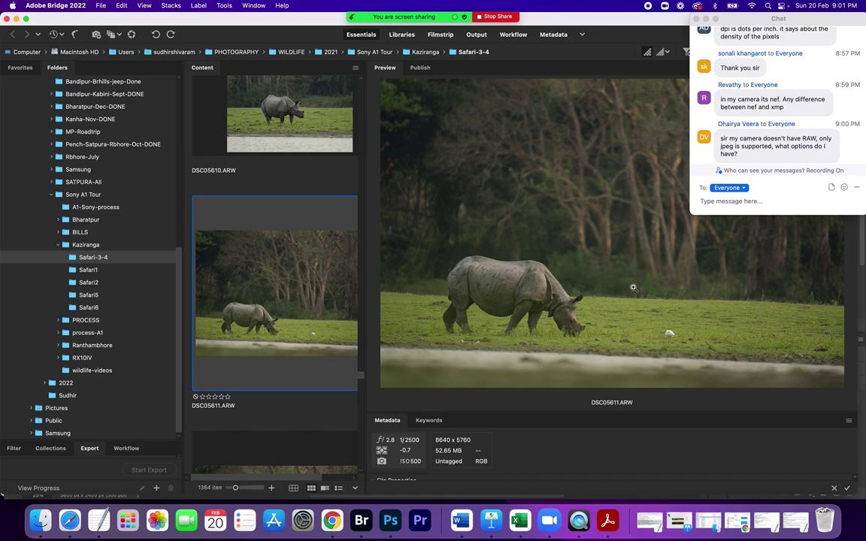
pyautogui.moveTo(804, 62); pyautogui.dragTo(751, 154)
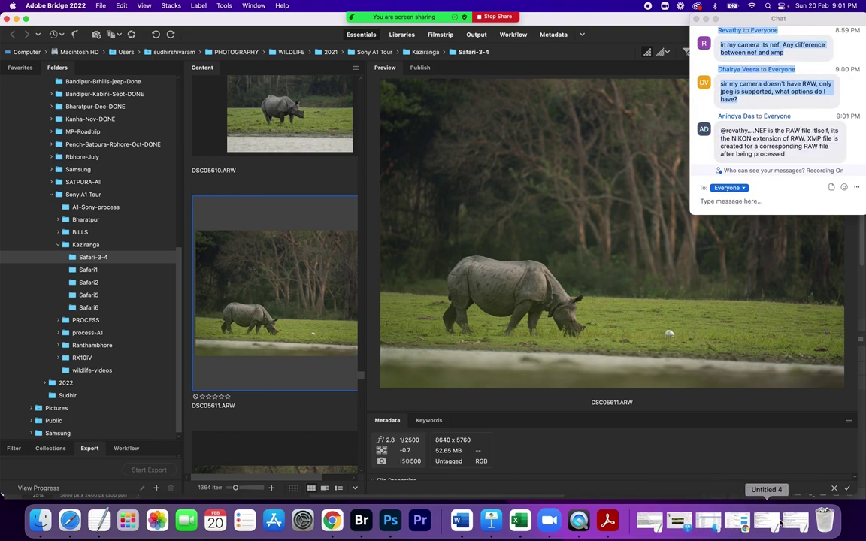
pyautogui.click(550, 521)
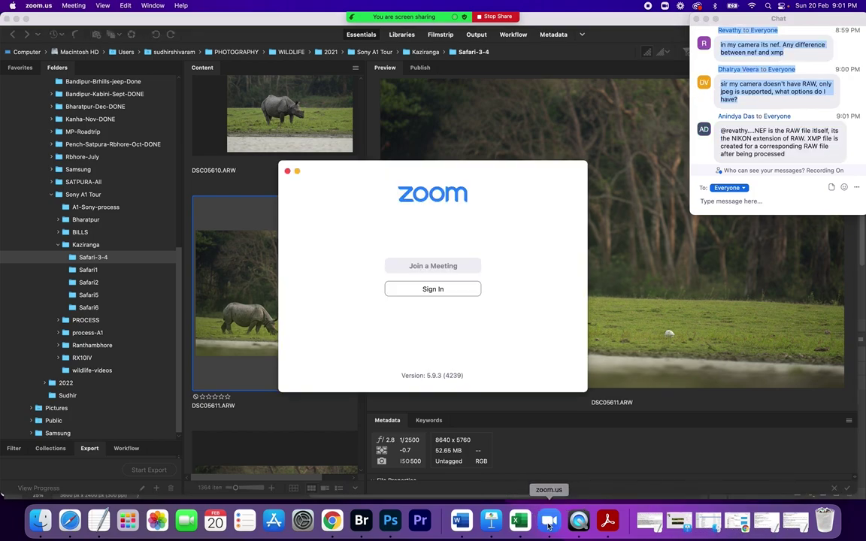
pyautogui.click(413, 121)
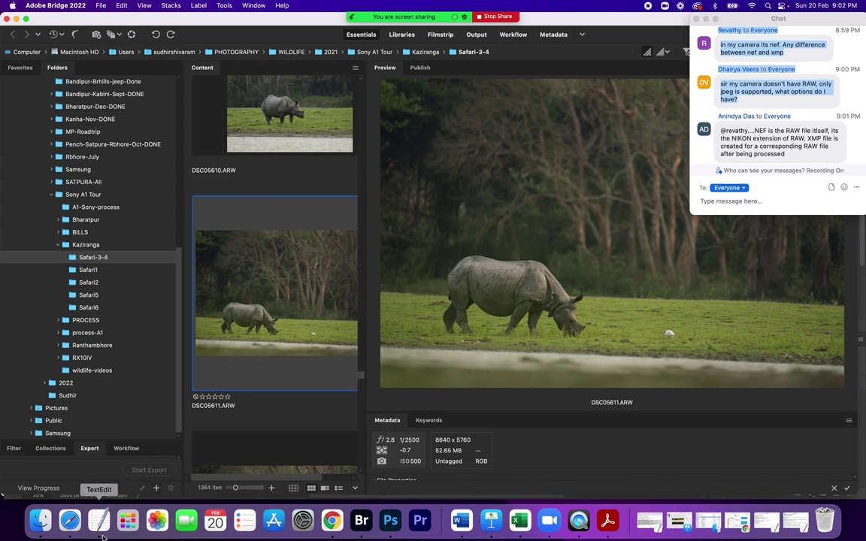
pyautogui.click(40, 521)
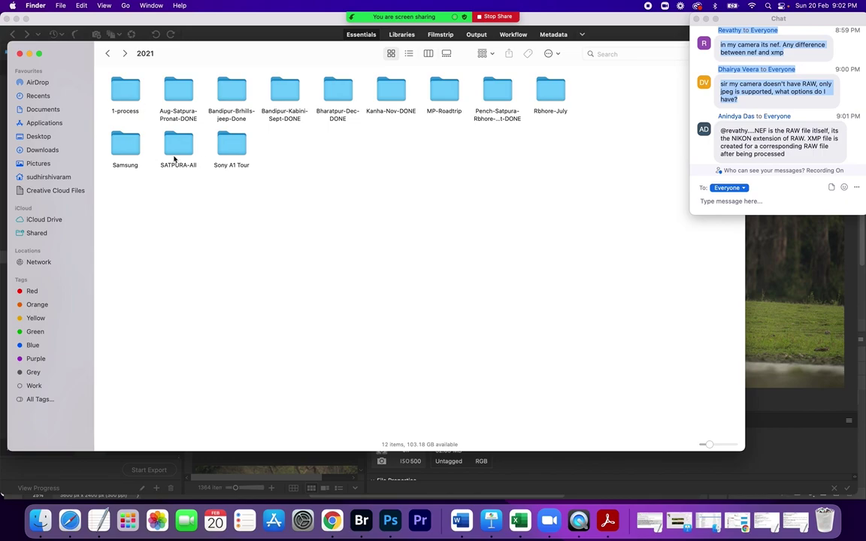
# Open Kanha-Nov-DONE > A1-Slist and try opening the _DSC6397.xmp sidecar
pyautogui.doubleClick(393, 88)
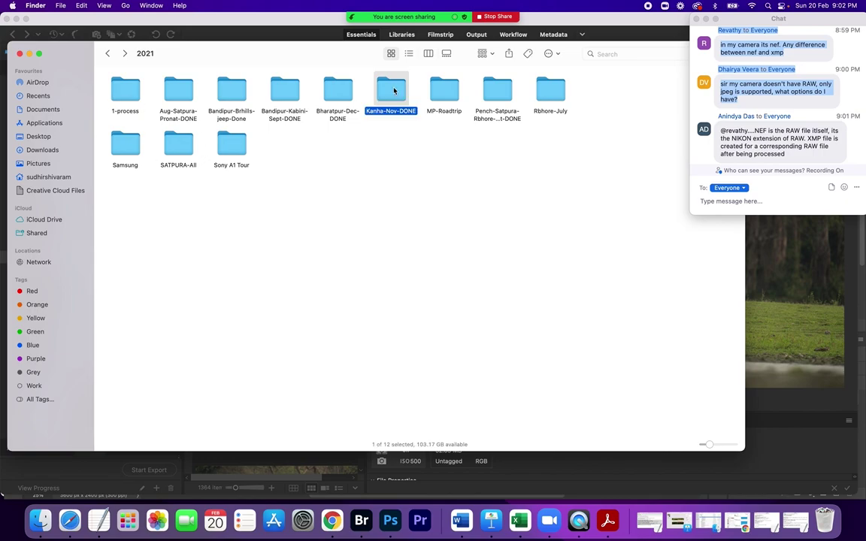
pyautogui.doubleClick(129, 85)
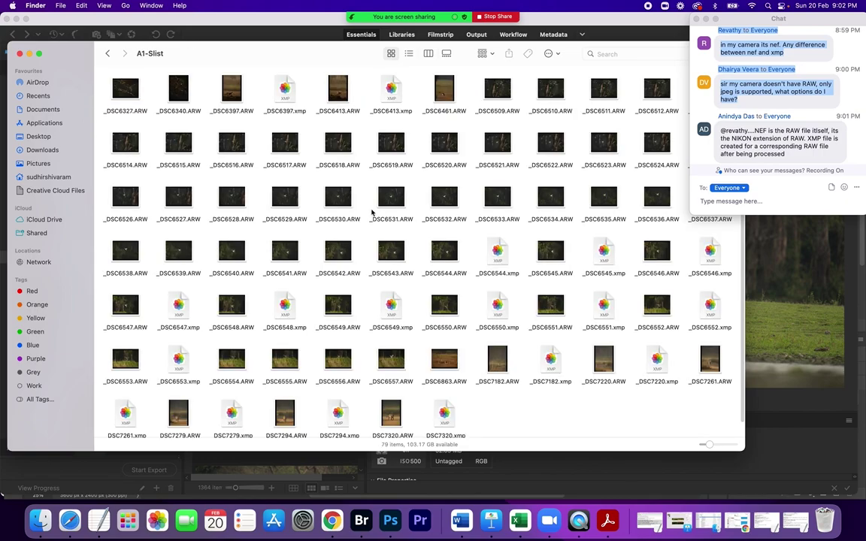
pyautogui.doubleClick(287, 91)
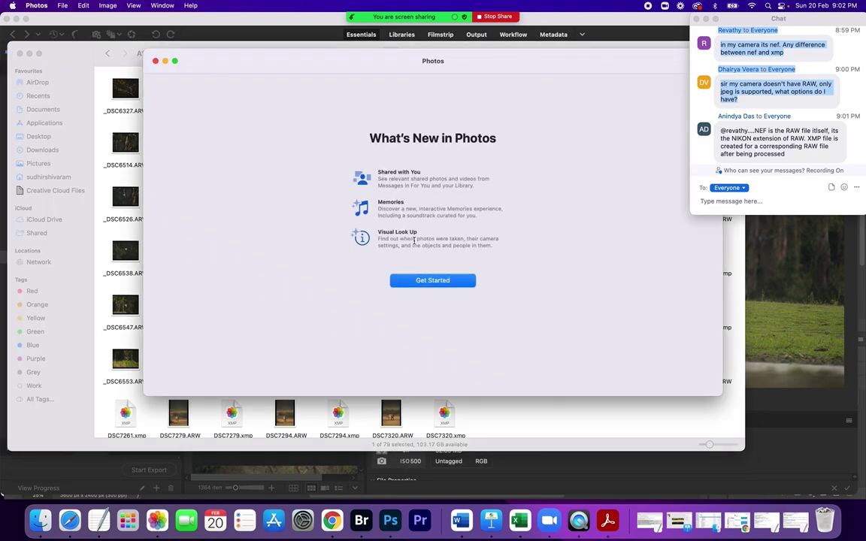
# Dismiss Photos' unsupported-file error for _DSC6397.xmp and return to the A1-Slist folder
pyautogui.click(416, 280)
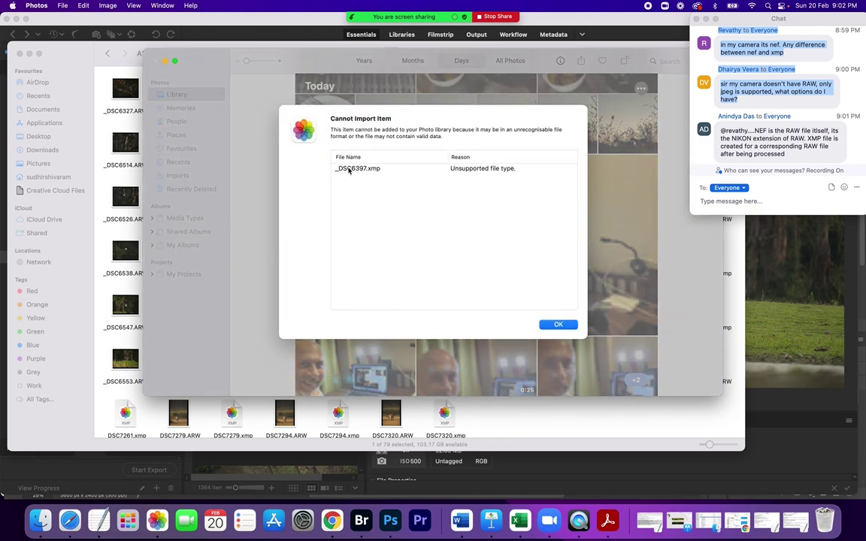
pyautogui.click(367, 169)
pyautogui.click(554, 324)
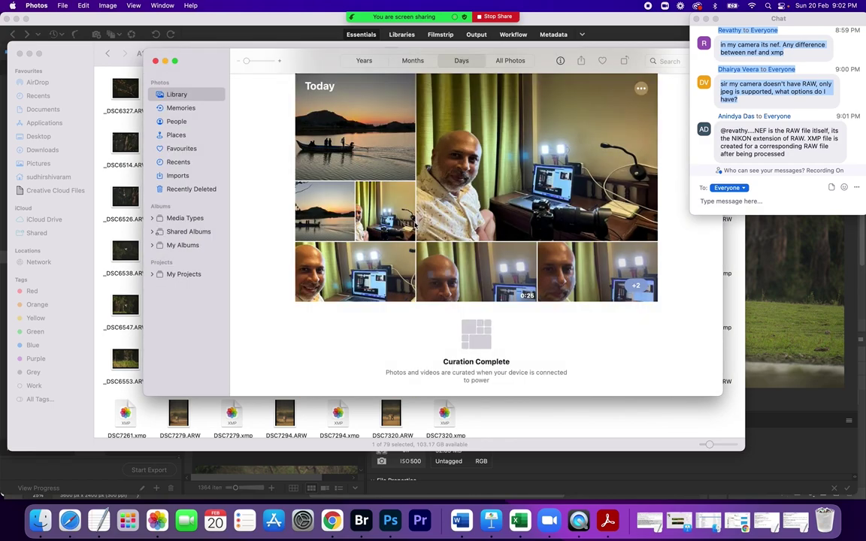
pyautogui.click(141, 57)
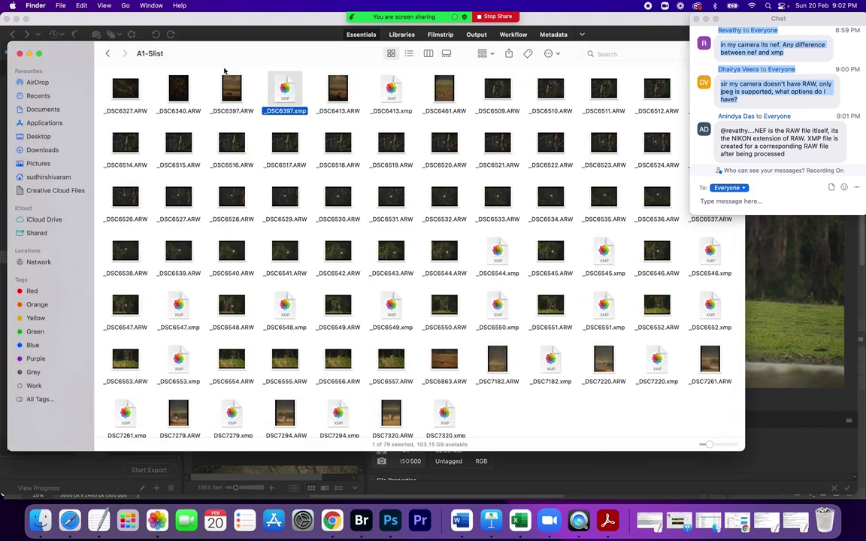
pyautogui.rightClick(290, 89)
pyautogui.moveTo(348, 110)
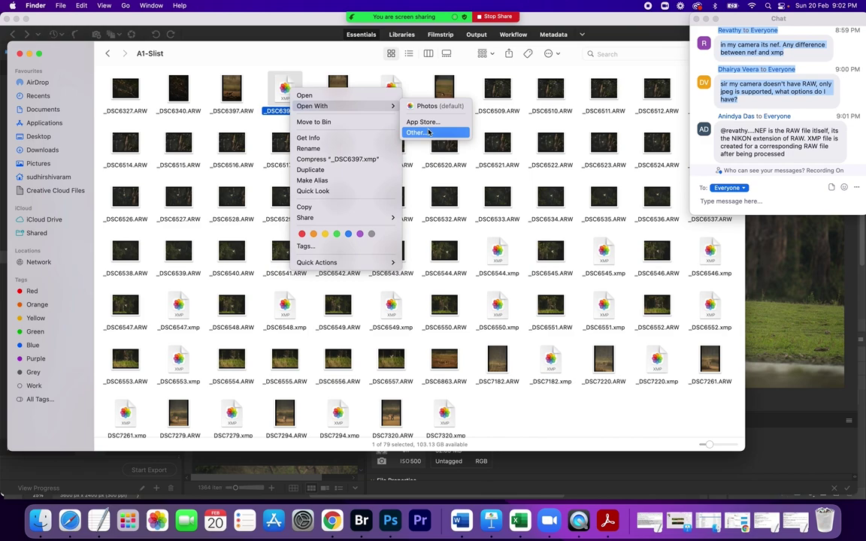
pyautogui.click(428, 133)
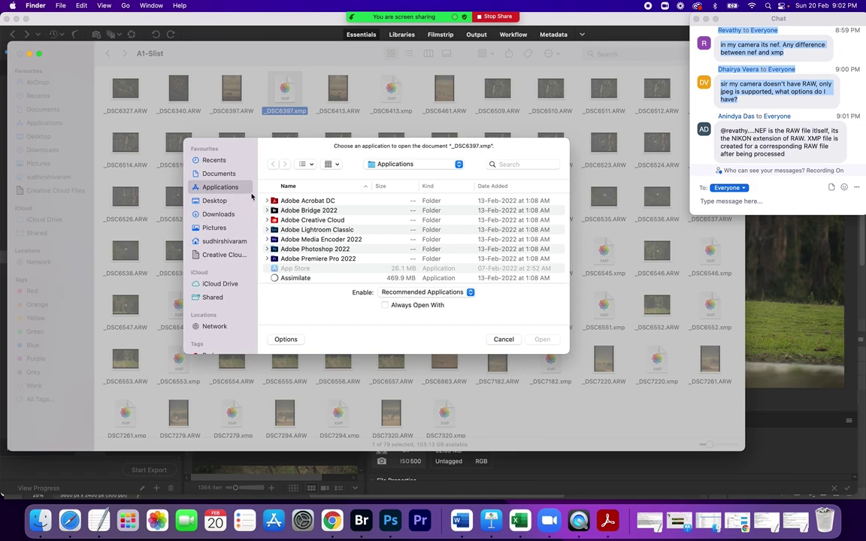
pyautogui.click(502, 340)
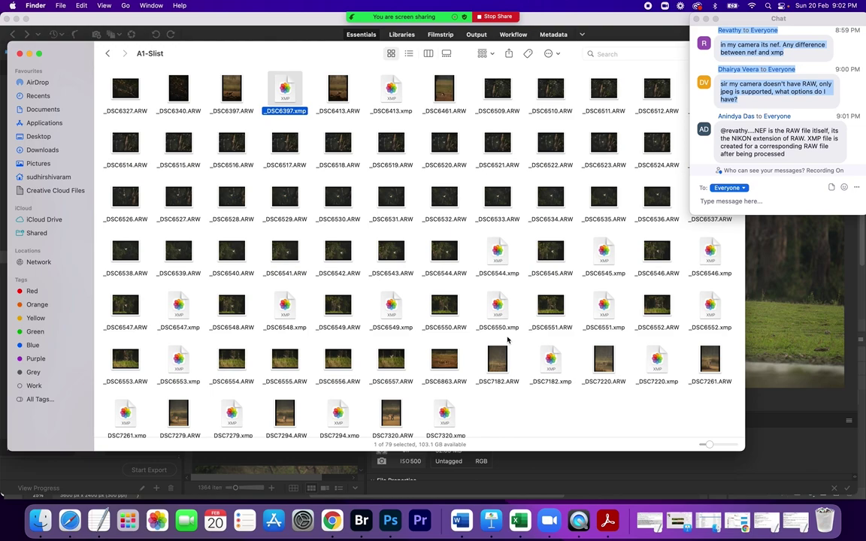
pyautogui.click(504, 254)
pyautogui.click(505, 308)
pyautogui.click(397, 306)
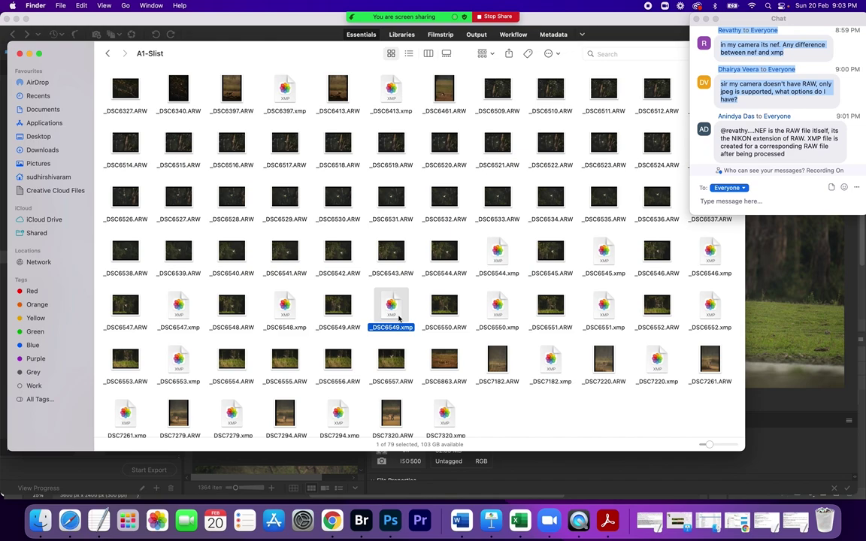
# Select _DSC6549.ARW, then reselect its _DSC6549.xmp sidecar
pyautogui.click(338, 314)
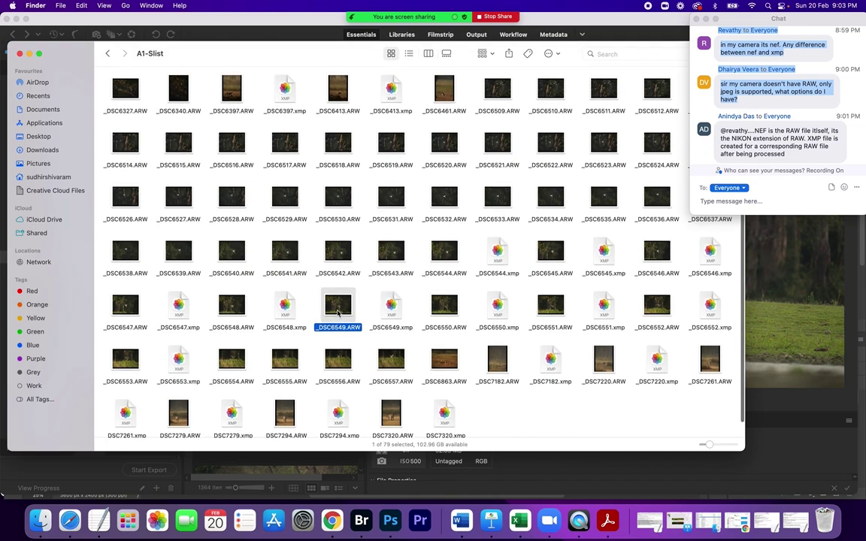
pyautogui.click(397, 310)
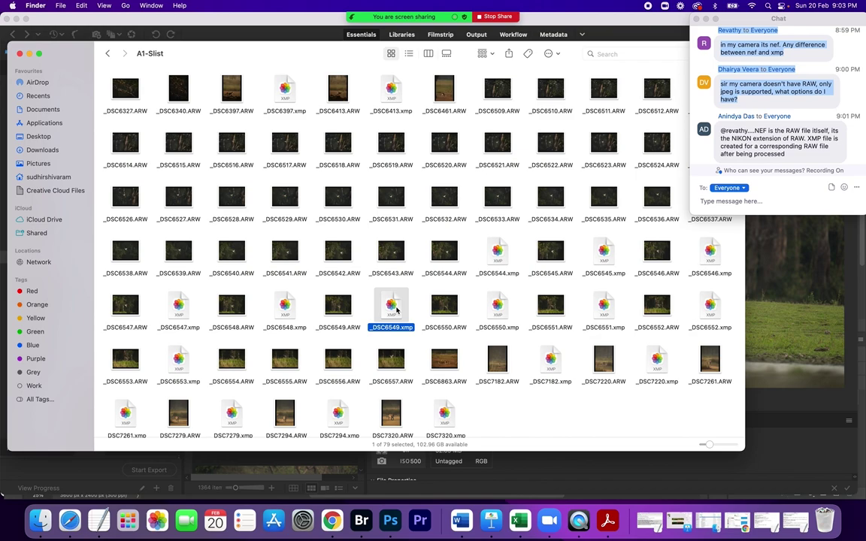
pyautogui.rightClick(389, 315)
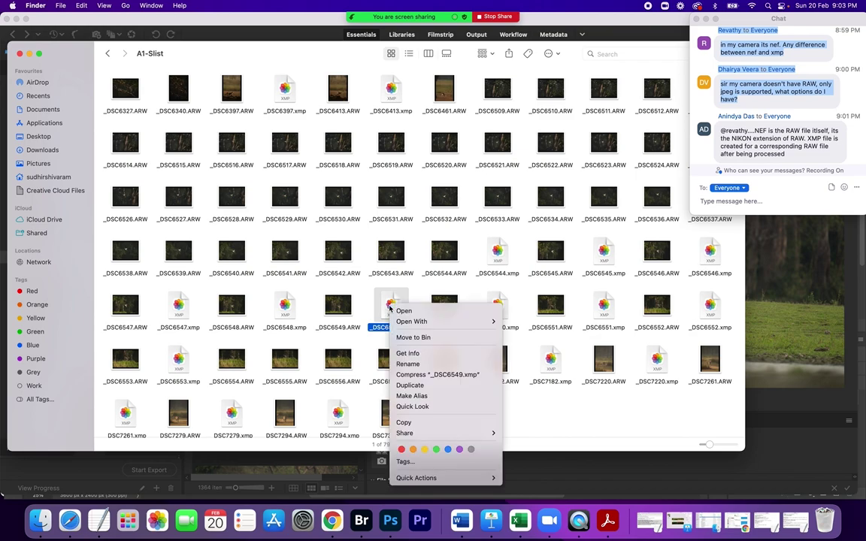
pyautogui.moveTo(458, 321)
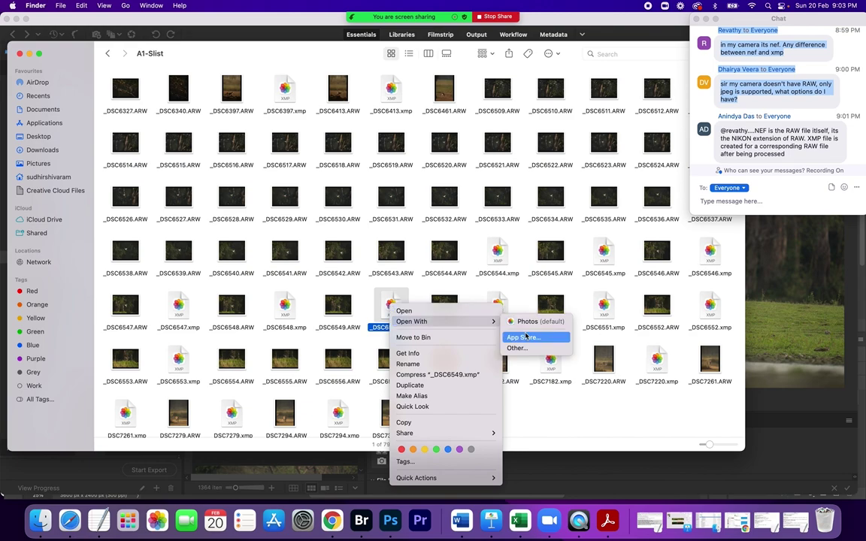
pyautogui.click(526, 336)
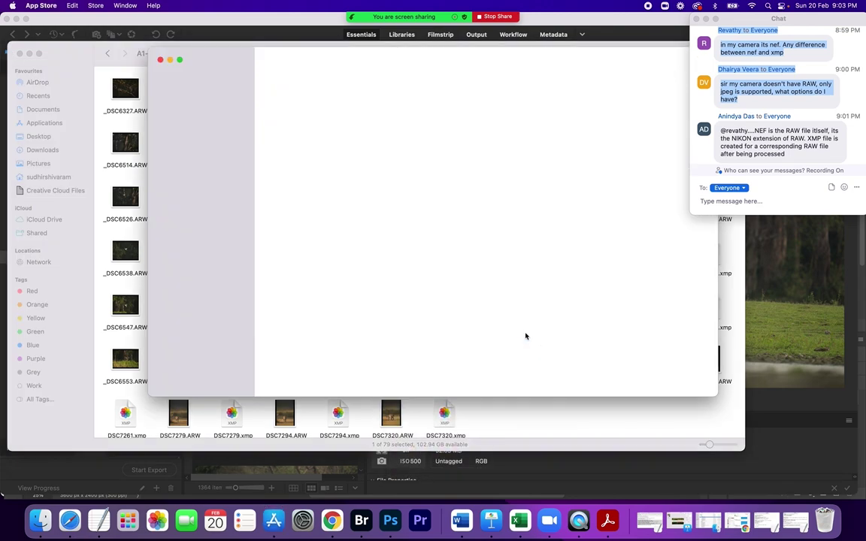
pyautogui.click(160, 60)
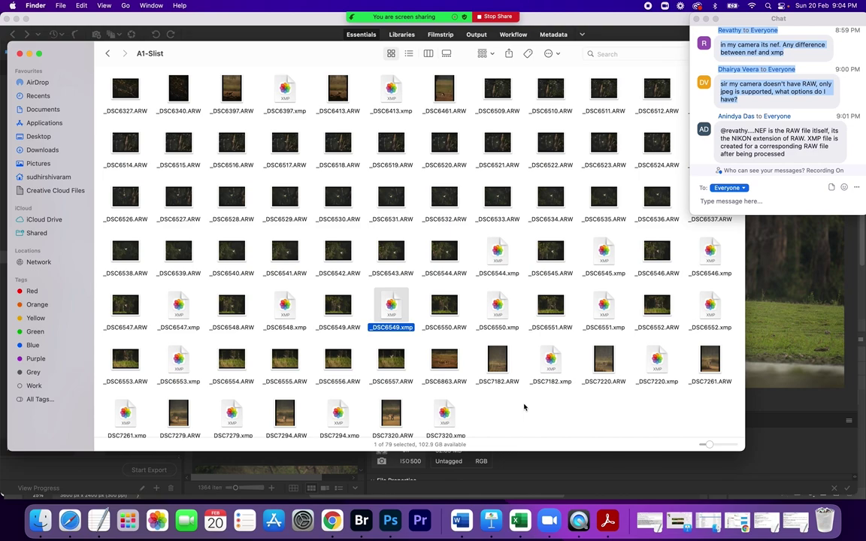
# Review Photoshop's JPEG Save As options for DSC05611.jpg, cancel unsaved, and stop screen sharing
pyautogui.click(390, 521)
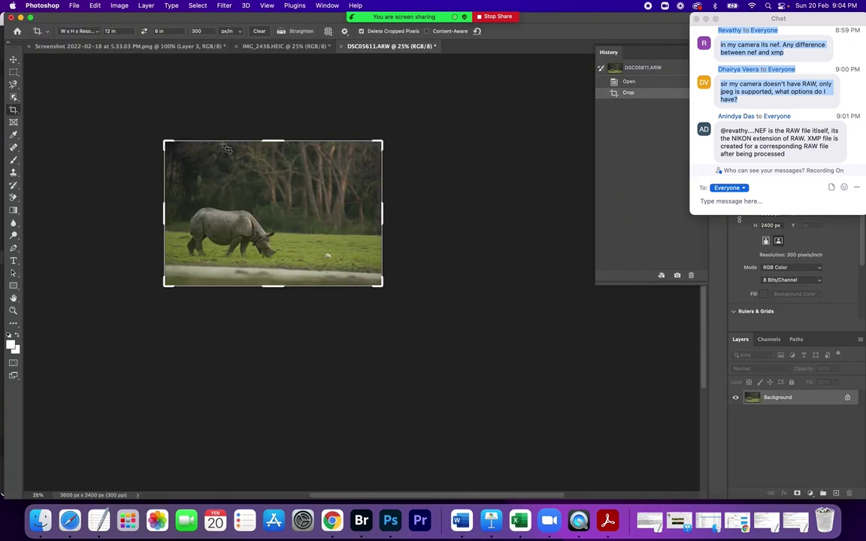
pyautogui.click(74, 5)
pyautogui.click(89, 97)
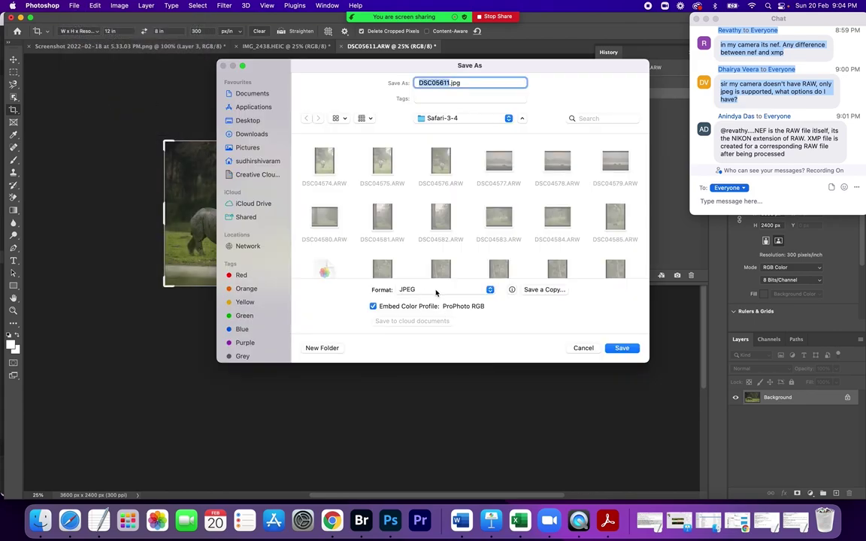
pyautogui.click(453, 291)
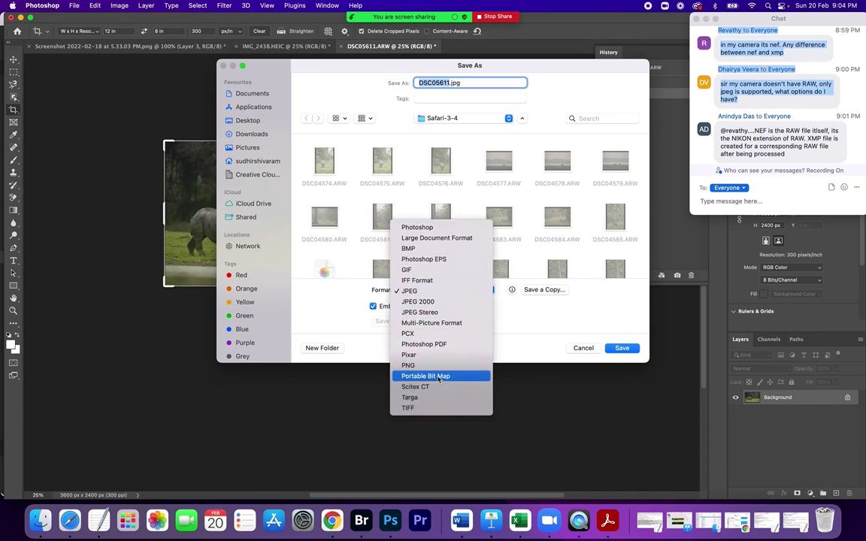
pyautogui.click(586, 349)
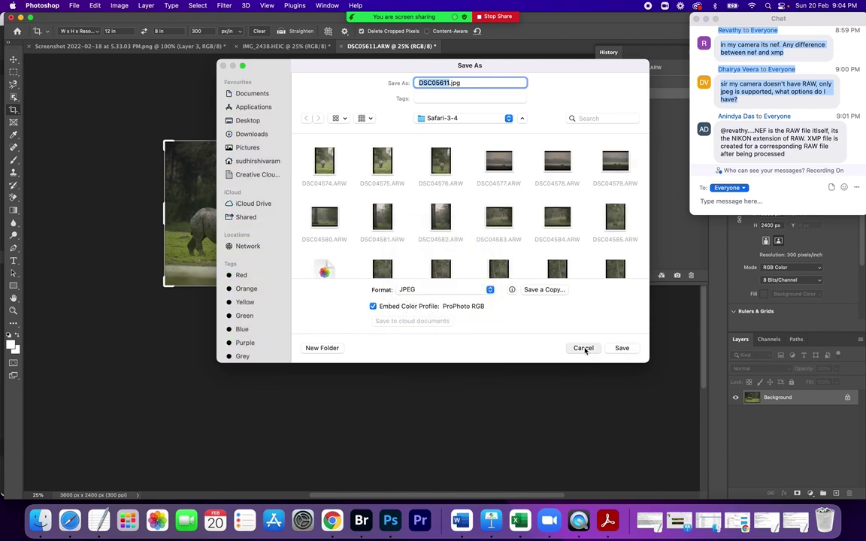
pyautogui.click(584, 348)
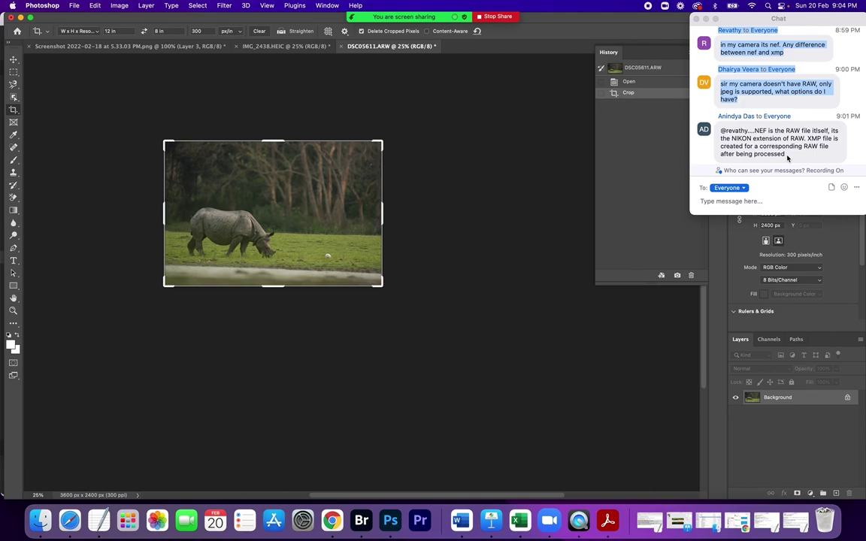
pyautogui.click(497, 17)
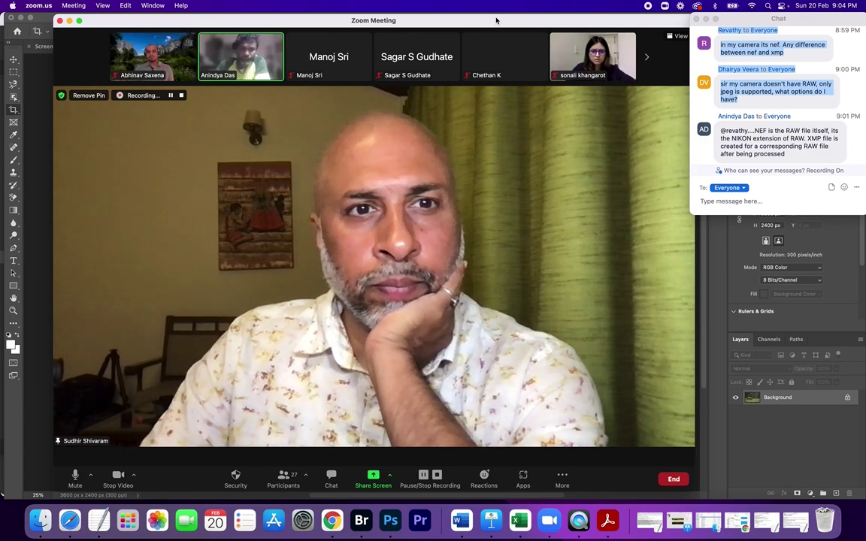
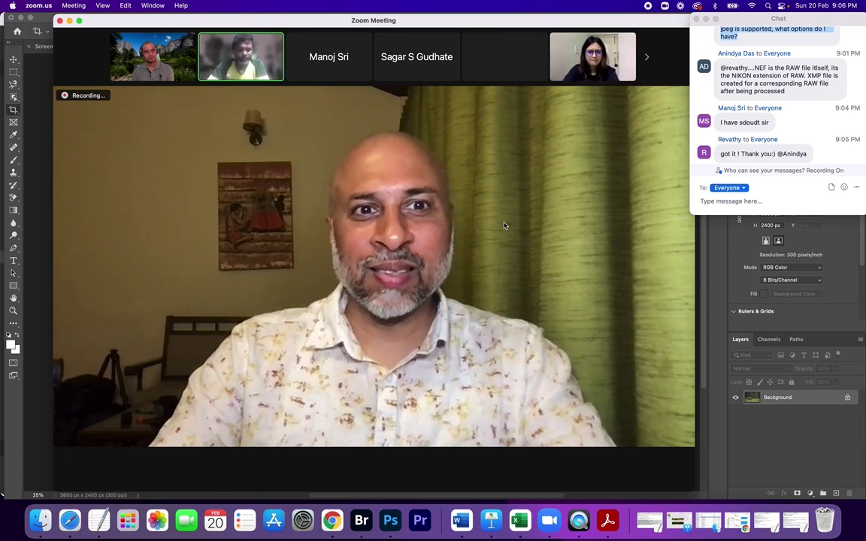
# Scroll the chat back to the newest messages, then unpin the host's video to show the active speaker
pyautogui.moveTo(503, 227)
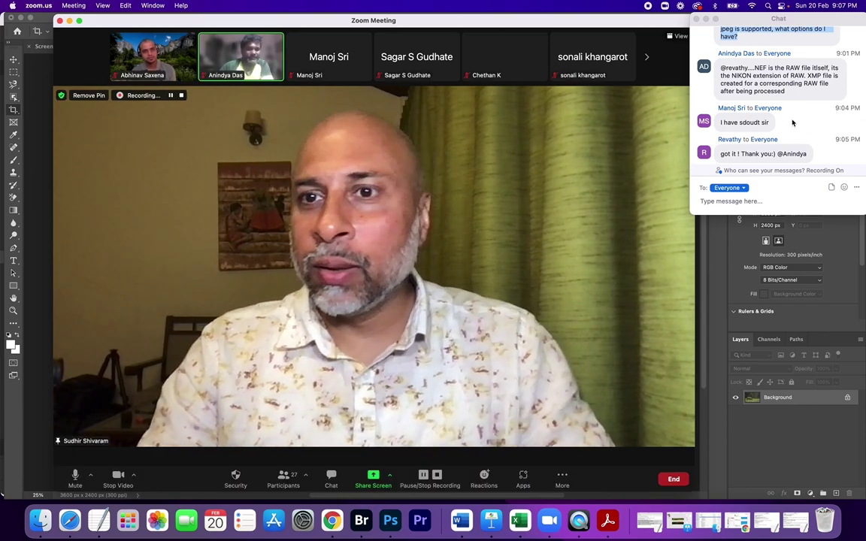
pyautogui.scroll(5, 785, 122)
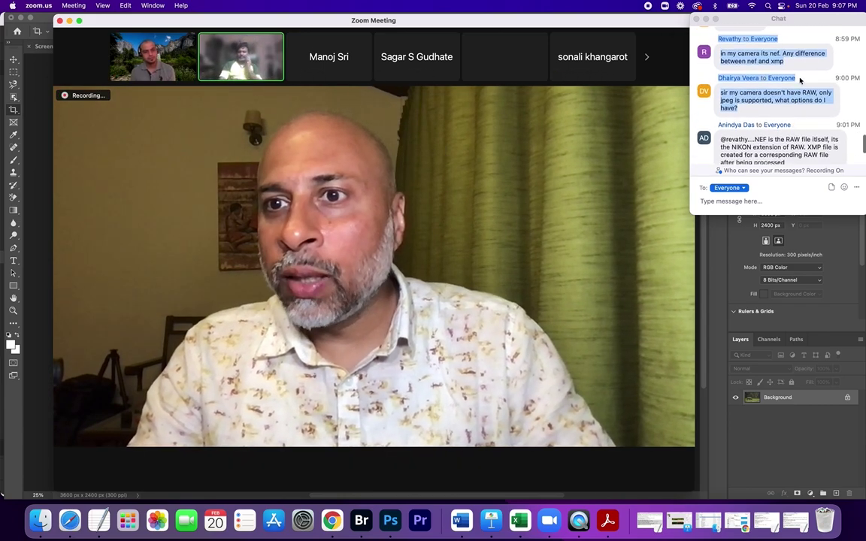
pyautogui.click(791, 123)
pyautogui.scroll(-4, 804, 102)
pyautogui.scroll(-1, 805, 101)
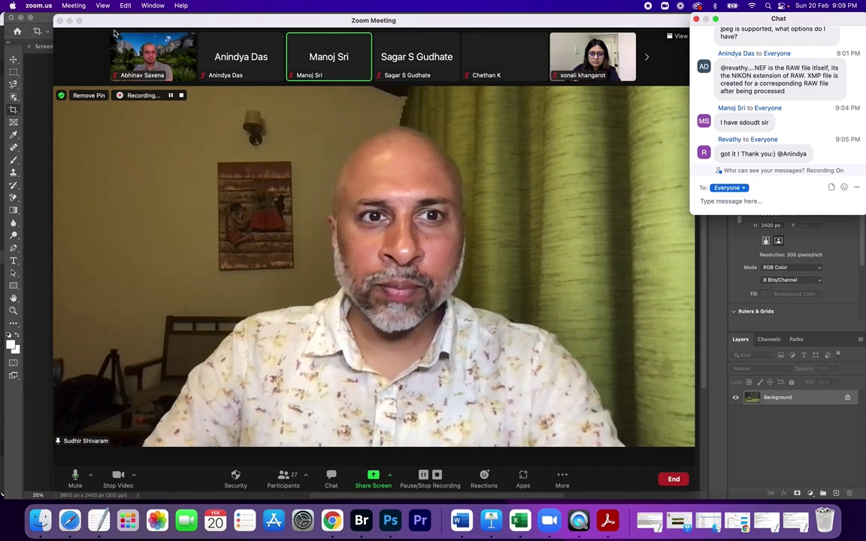
pyautogui.moveTo(128, 53)
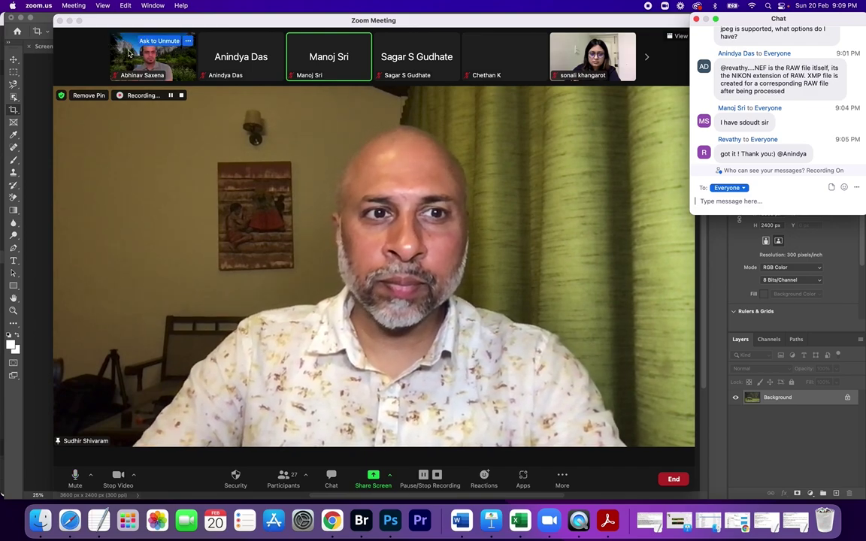
pyautogui.click(88, 95)
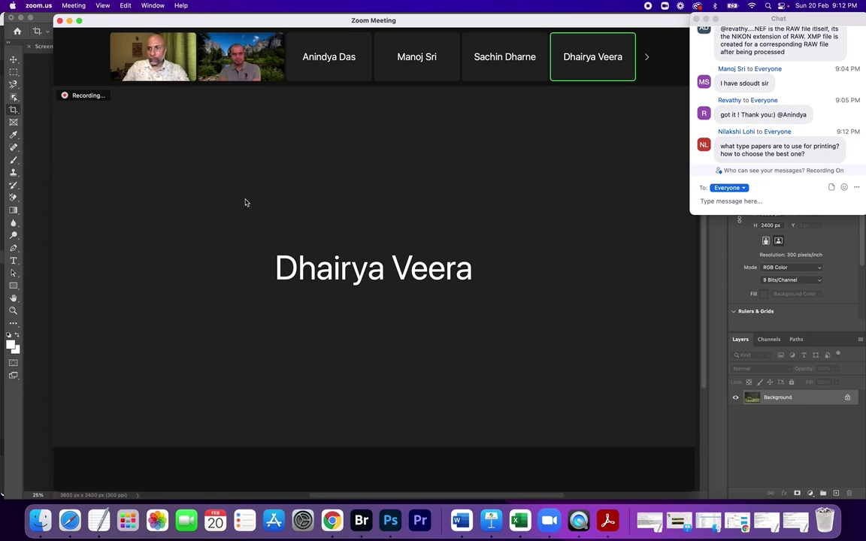
# Pin the presenter's video tile with its ••• Pin option so it fills the main meeting view
pyautogui.moveTo(241, 202)
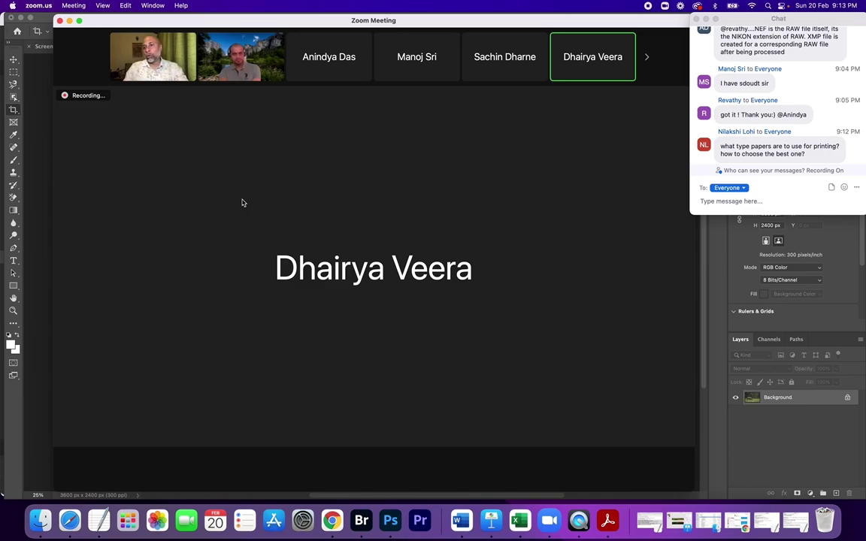
pyautogui.moveTo(243, 203)
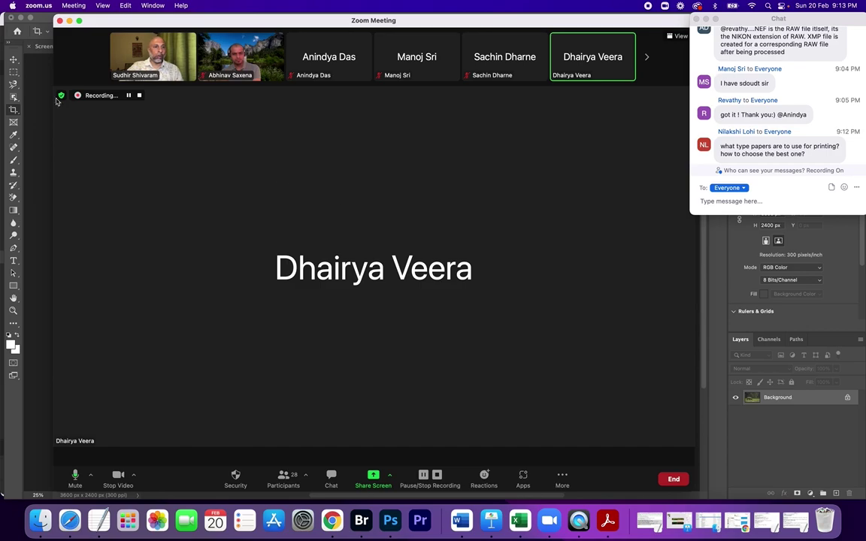
pyautogui.click(189, 43)
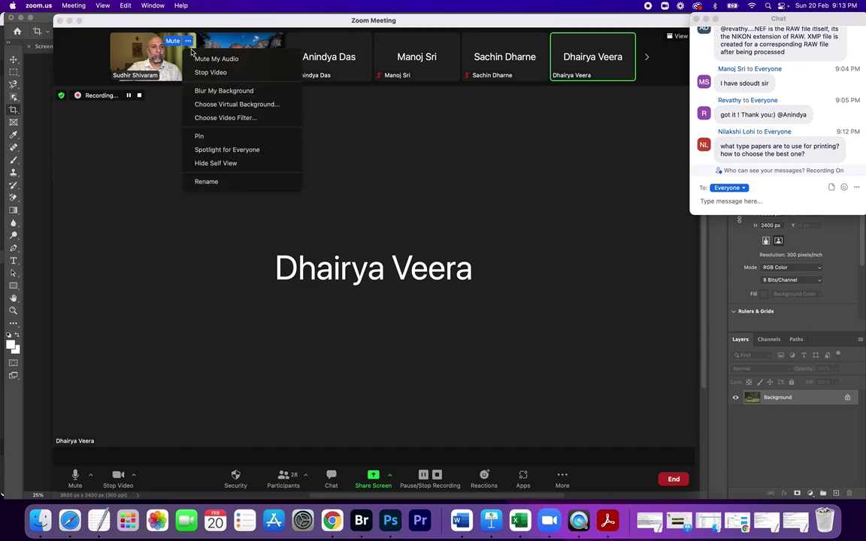
pyautogui.click(218, 138)
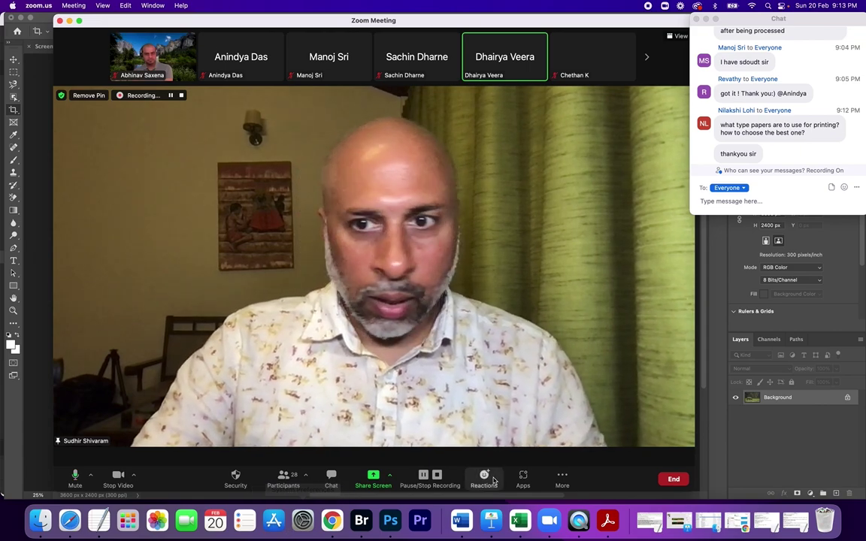
# Use Mute All in the Participants panel, leaving 'Allow participants to unmute themselves' checked
pyautogui.click(284, 480)
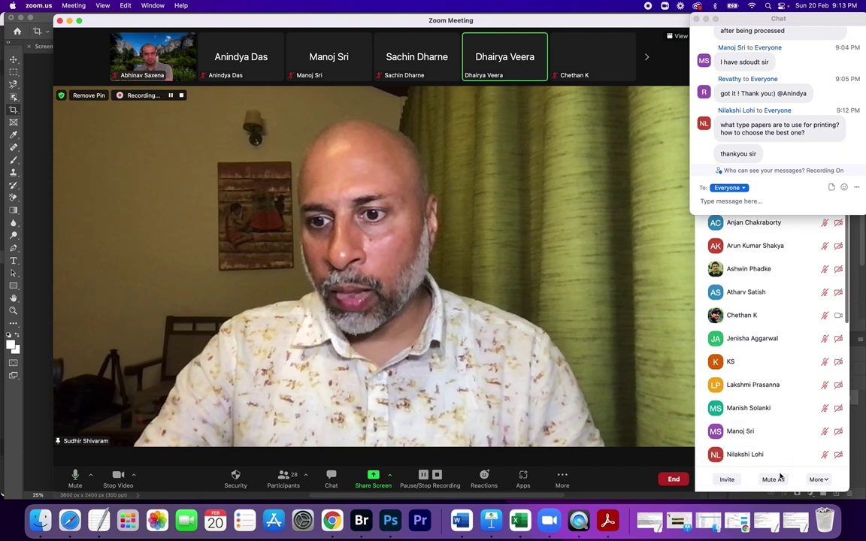
pyautogui.click(773, 479)
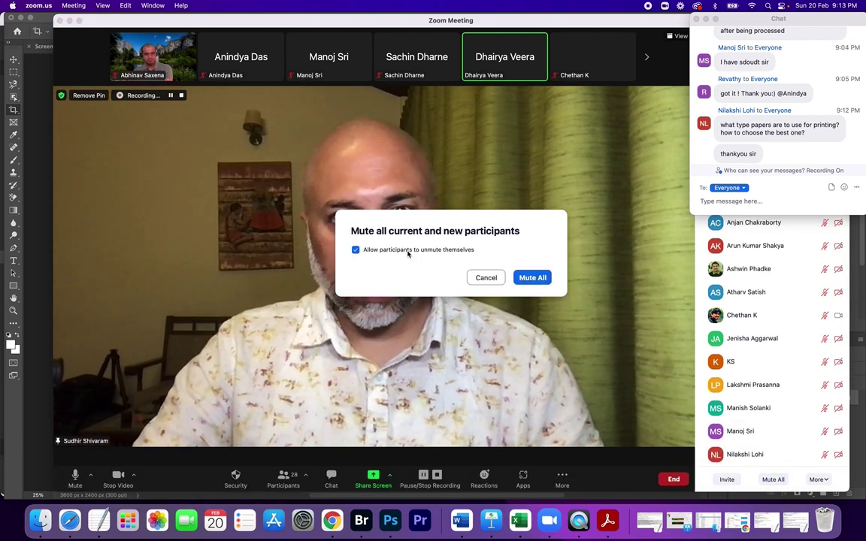
pyautogui.click(532, 278)
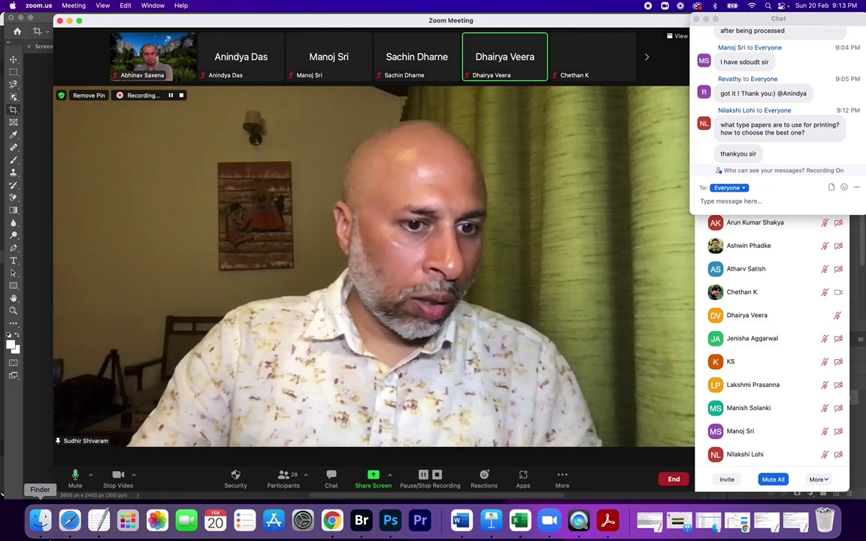
pyautogui.click(99, 520)
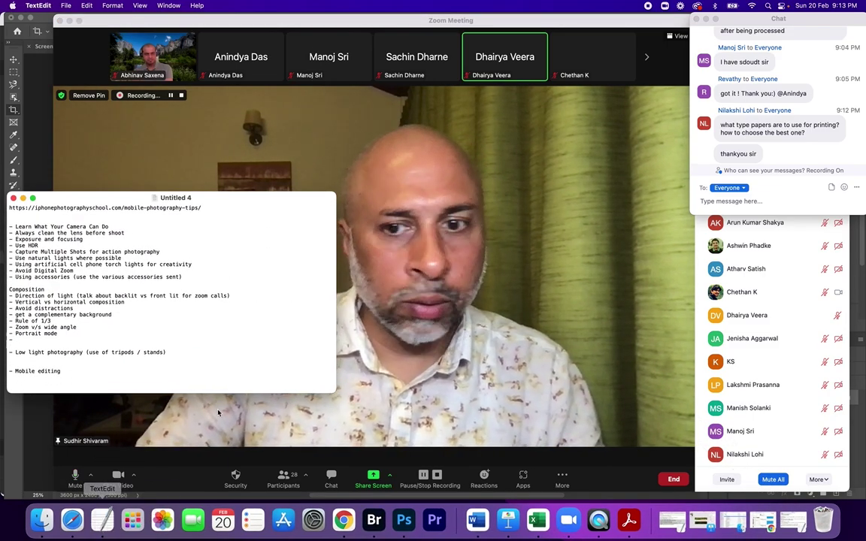
pyautogui.click(788, 522)
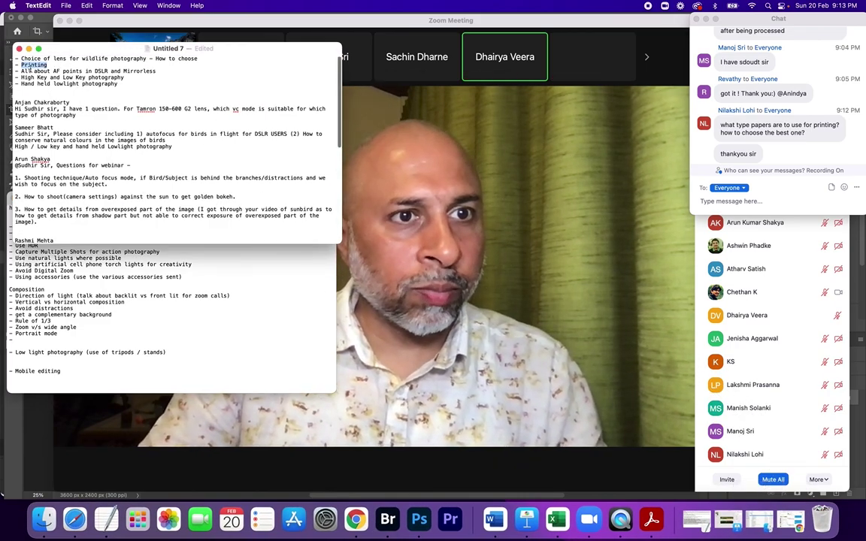
pyautogui.moveTo(21, 71); pyautogui.dragTo(171, 69)
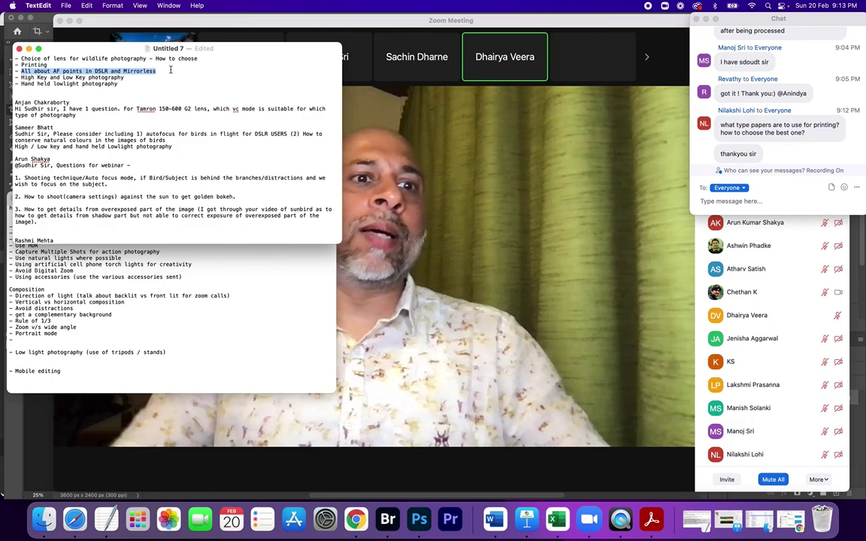
pyautogui.click(29, 48)
pyautogui.click(24, 198)
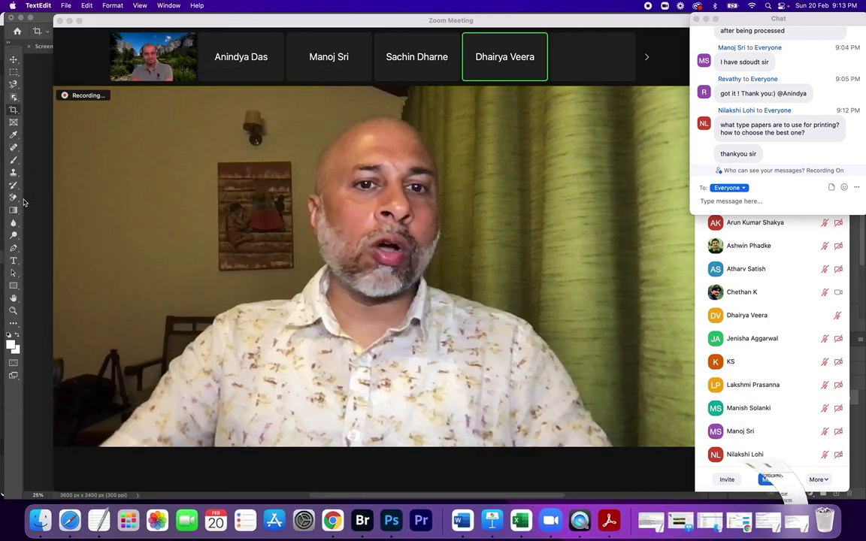